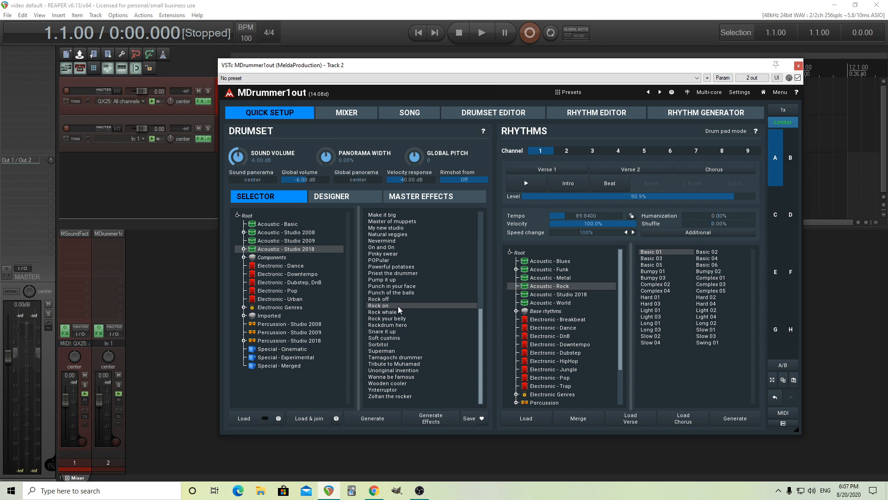
Step: Play the Acoustic - Rock rhythm Basic 01 briefly to hear it with the current drumset
left_click(528, 185)
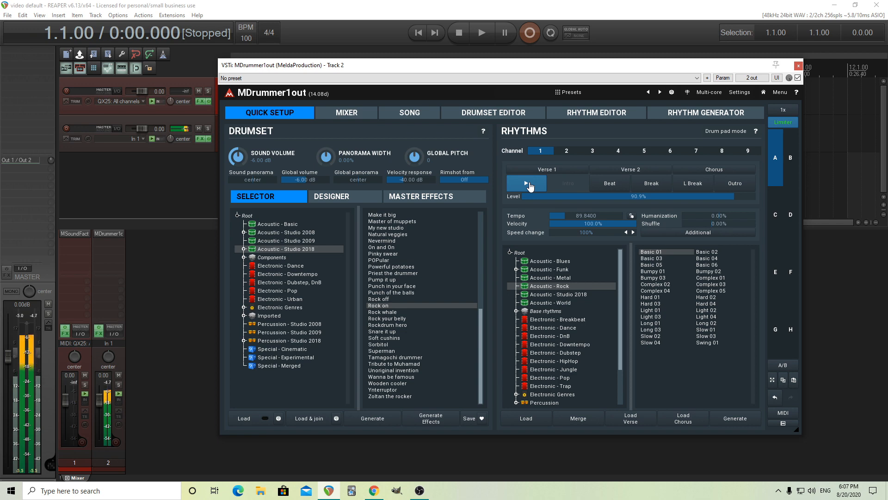
left_click(530, 185)
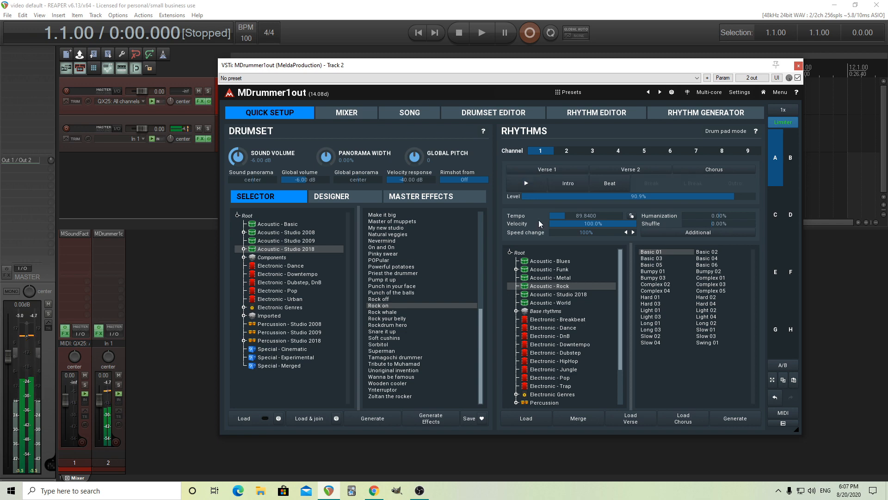
Step: In the rhythm generator, draw an essential beat with Bass drum 1 on beats 1 and 3 and Snare drum 1 on beats 2 and 4
left_click(676, 115)
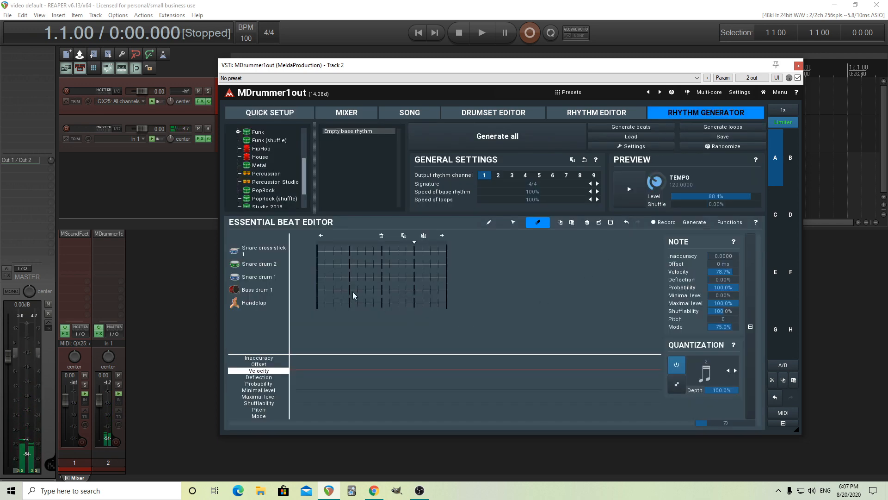
left_click_drag(304, 175, 302, 142)
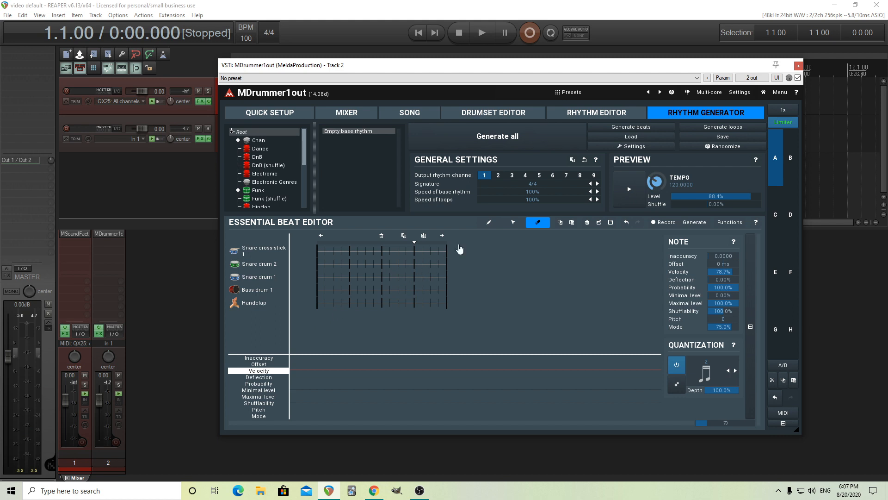
left_click(488, 222)
left_click(317, 290)
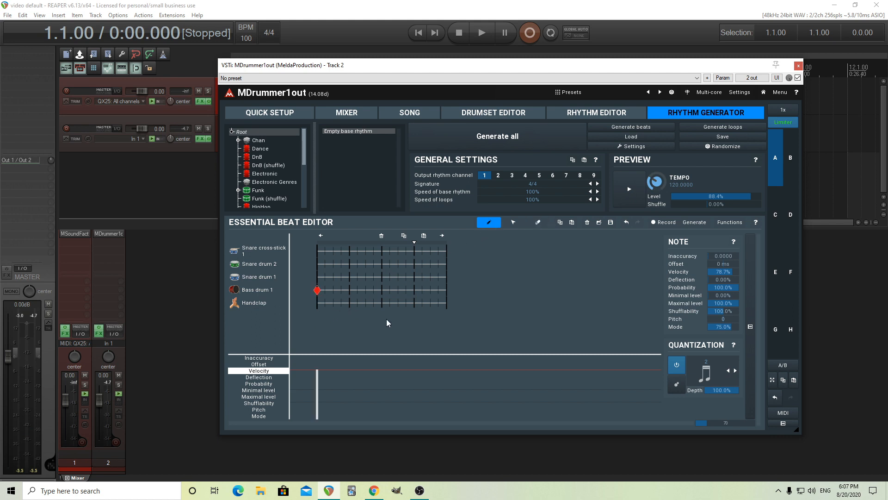
left_click(350, 277)
left_click(382, 290)
left_click(415, 277)
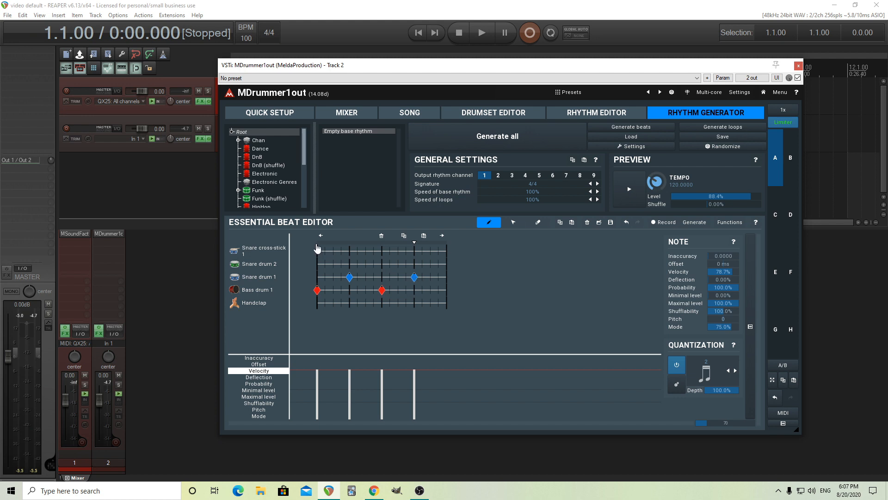
Step: Preview the drawn beat at a tempo of 92.16, and stop the playback
left_click(625, 188)
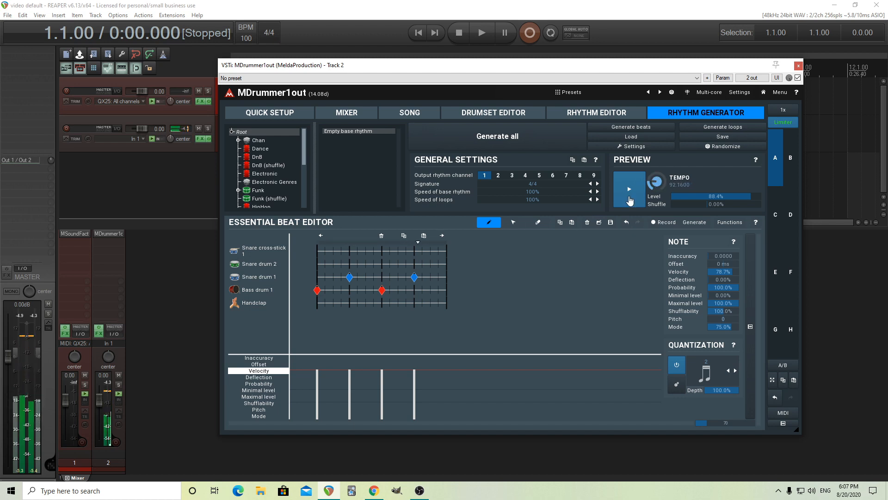
left_click(635, 198)
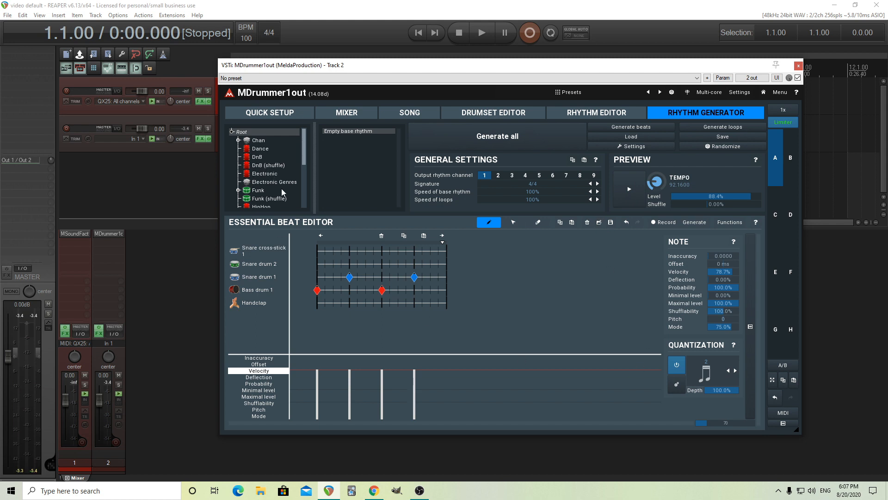
Step: Show the base rhythms in the PopRock group of the rhythm generator
scroll(283, 189, "down", 3)
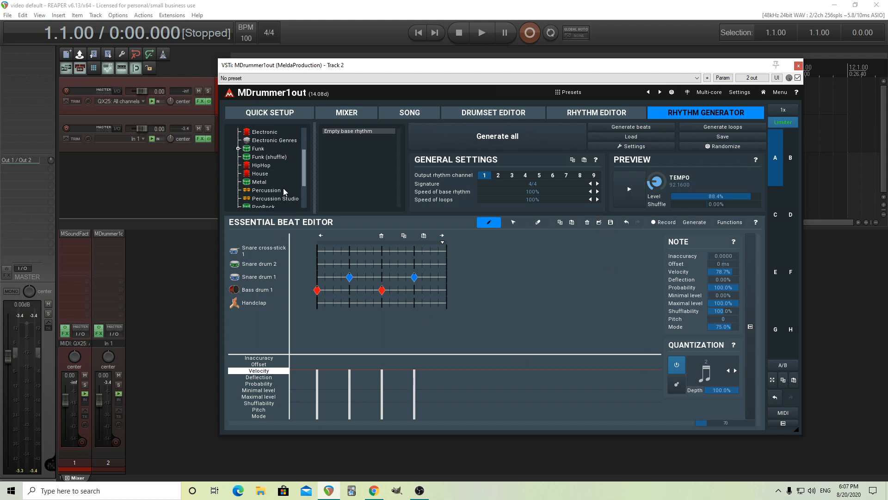
scroll(285, 179, "down", 1)
left_click(276, 198)
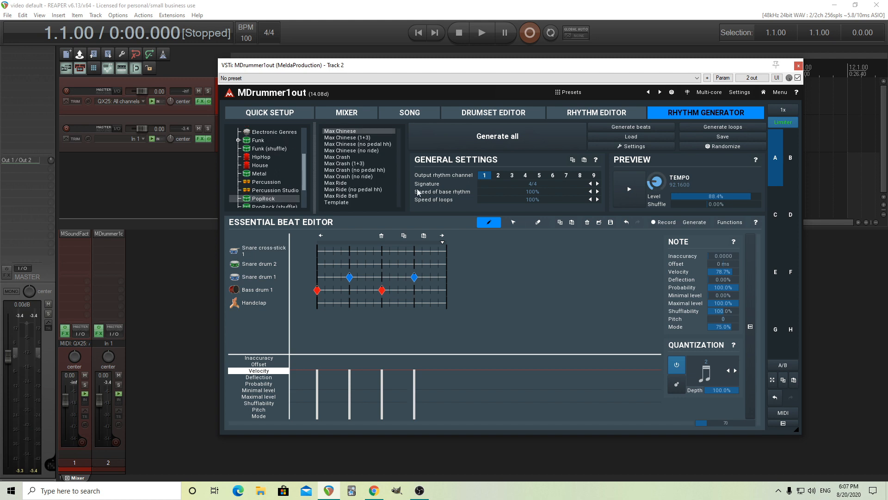
Step: Play the beat preview while lowering its level to 55.6%, and stop the playback
left_click(622, 186)
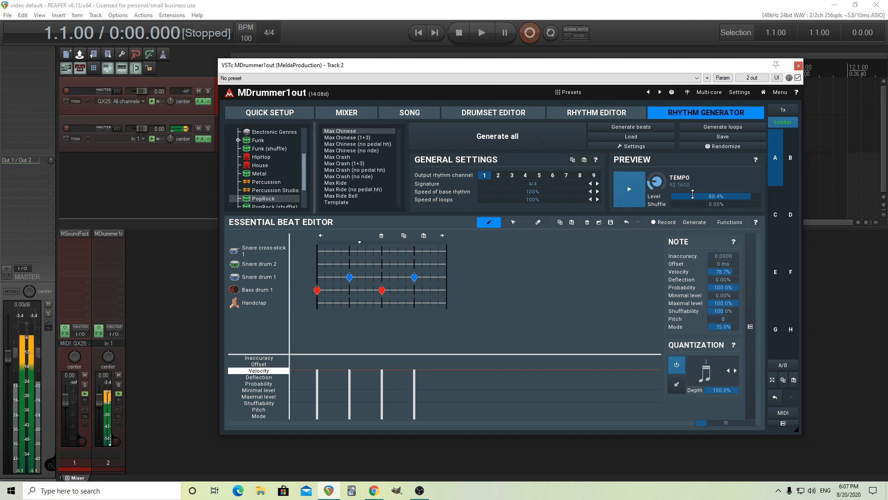
left_click_drag(693, 193, 694, 217)
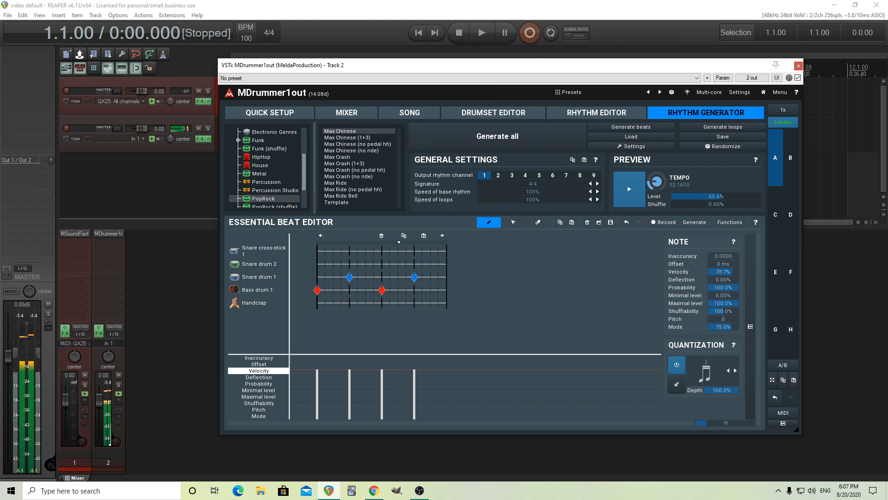
left_click_drag(694, 218, 694, 209)
left_click(629, 189)
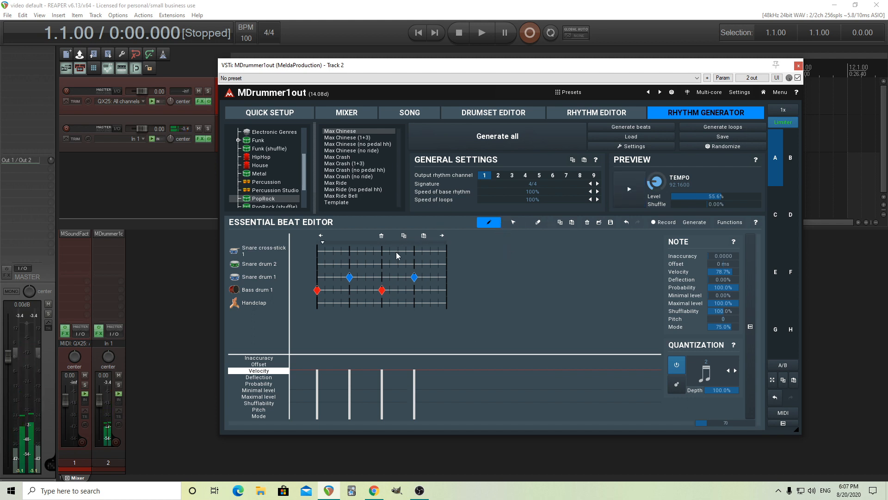
Step: Compare the Studio 2018 and House base rhythms, and choose Max Crash from the PopRock group
scroll(272, 185, "down", 2)
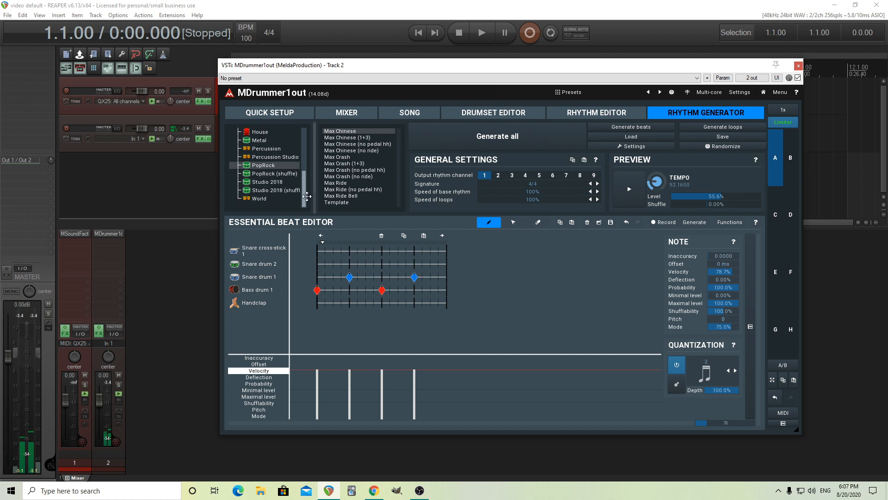
scroll(276, 190, "up", 1)
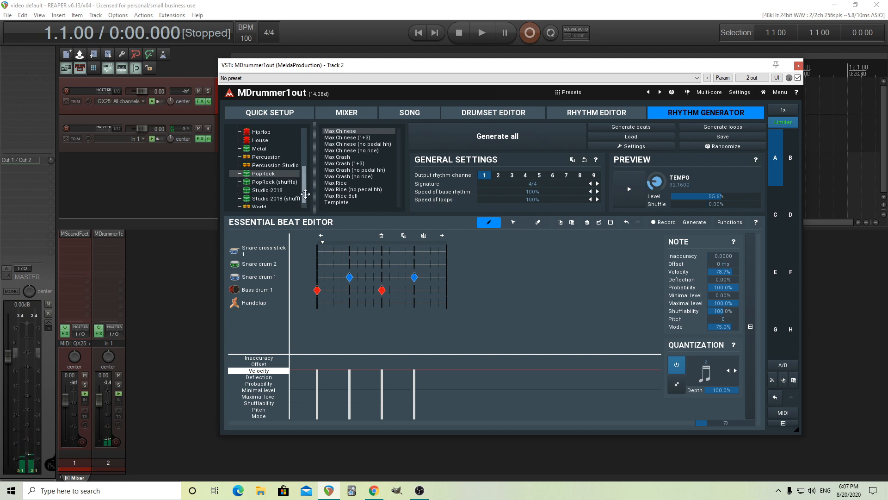
left_click(277, 190)
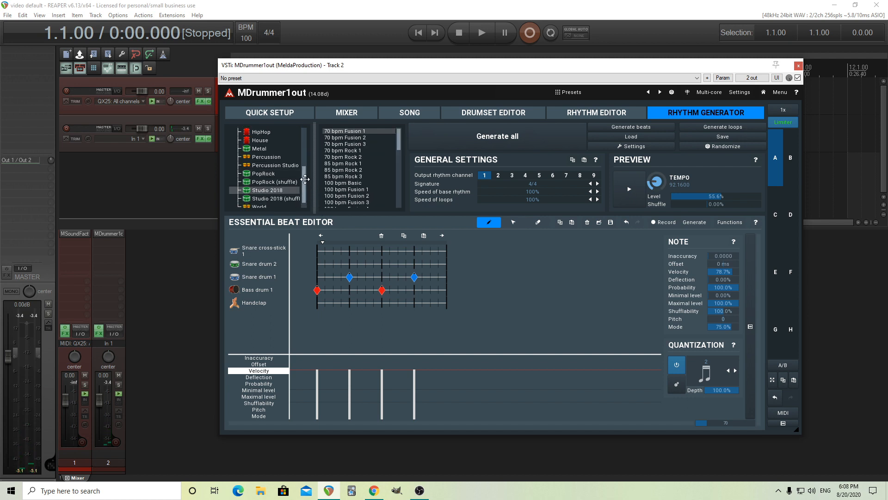
left_click_drag(397, 146, 401, 177)
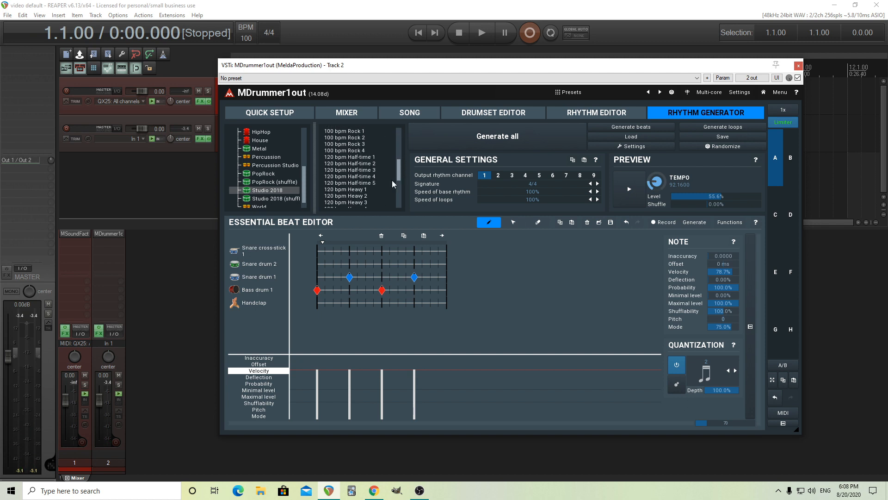
scroll(268, 135, "down", 1)
left_click(268, 132)
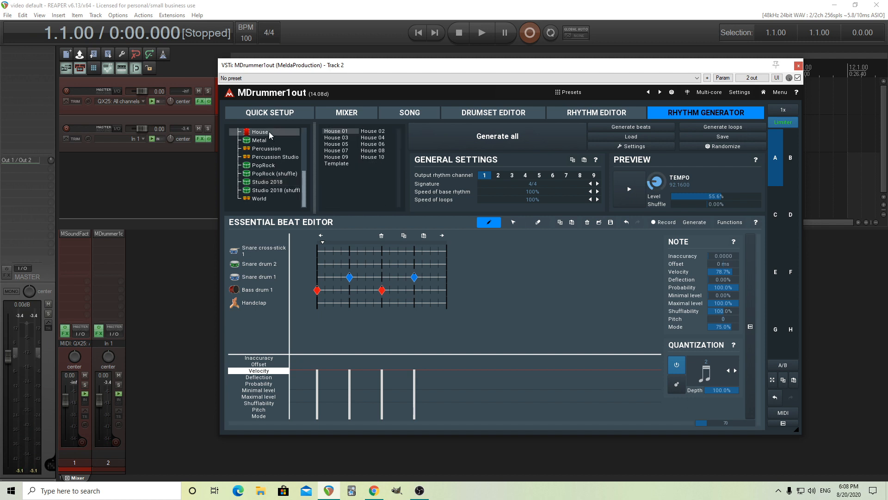
left_click(269, 166)
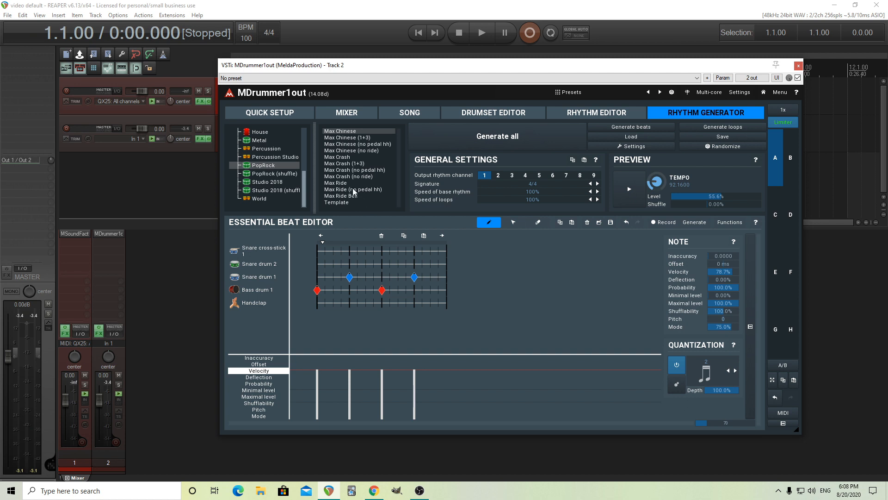
left_click(347, 160)
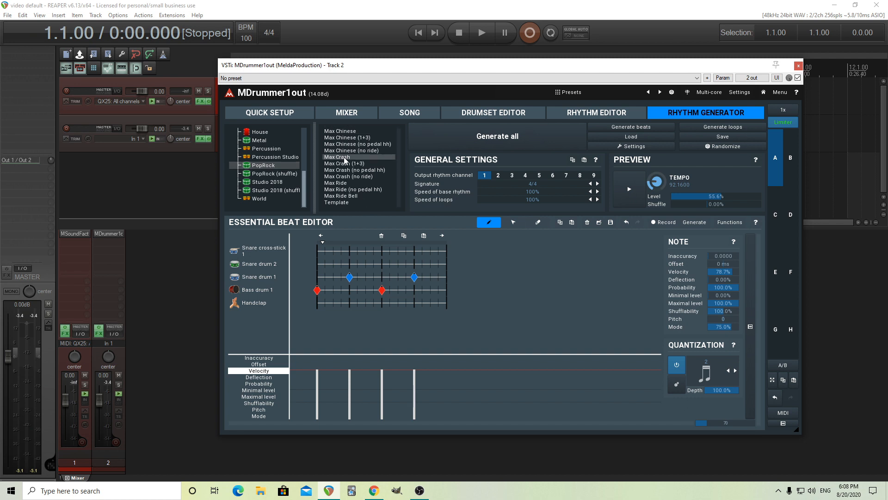
Step: Preview the beat with the level raised from 0% up to 100%, and stop the playback
left_click_drag(695, 196, 694, 232)
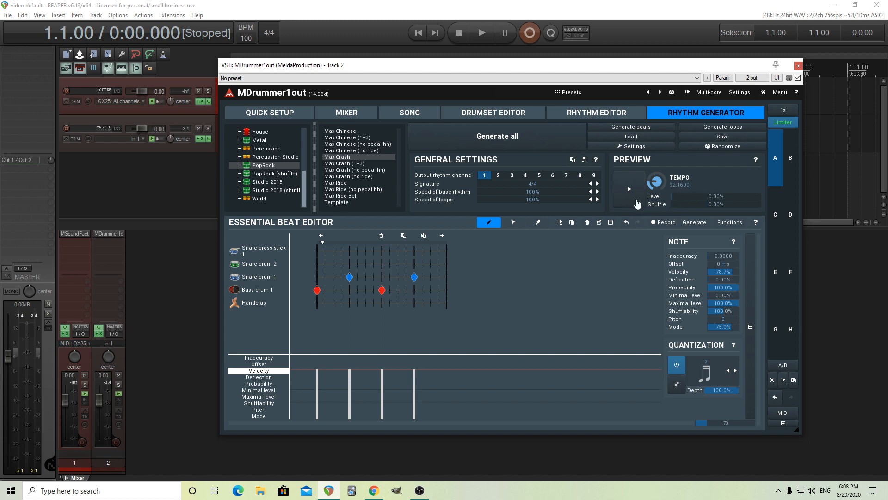
left_click(630, 199)
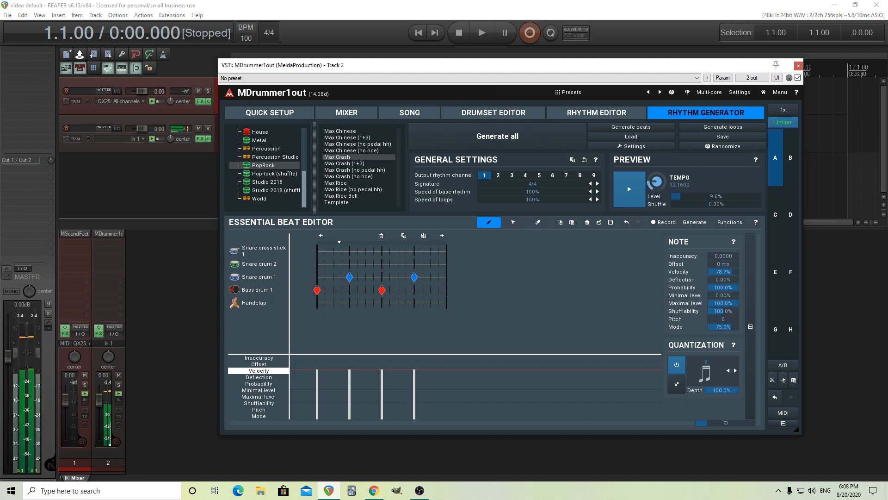
left_click_drag(694, 196, 768, 196)
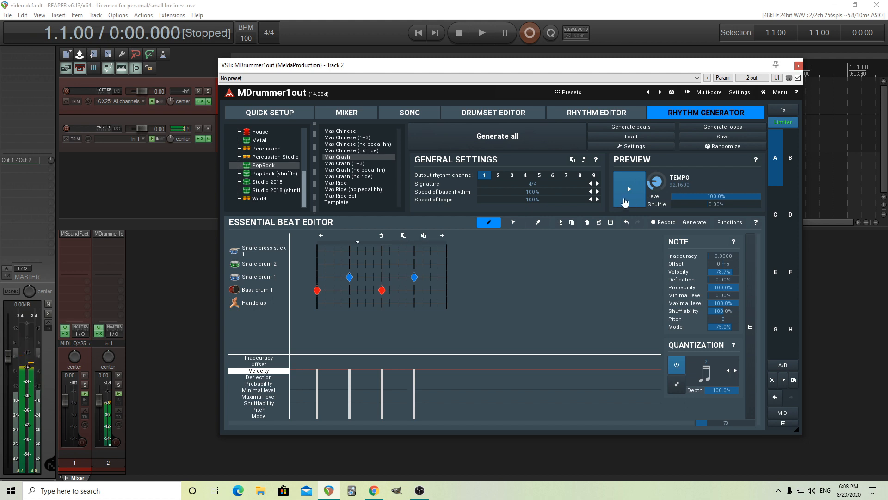
left_click(625, 201)
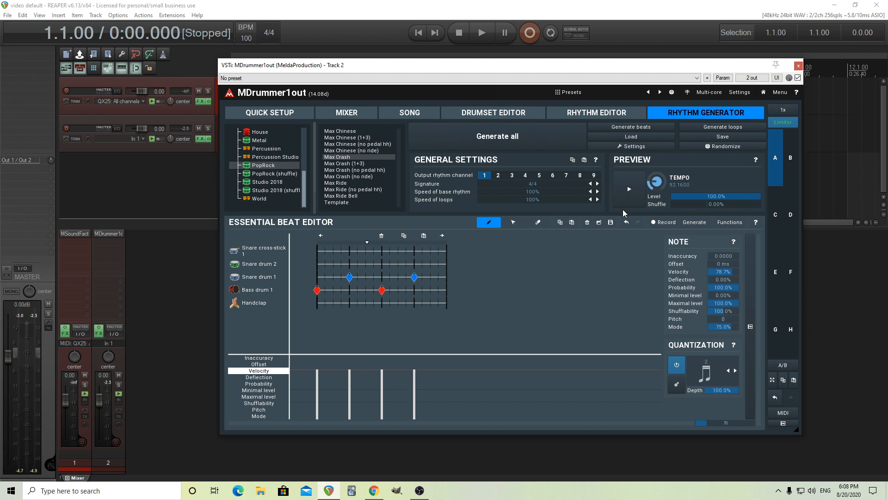
left_click_drag(693, 197, 761, 196)
Step: In the rhythm editor, inspect loops in the Beat and Break sections and clear the whole rhythm with the global Clear function
left_click(585, 115)
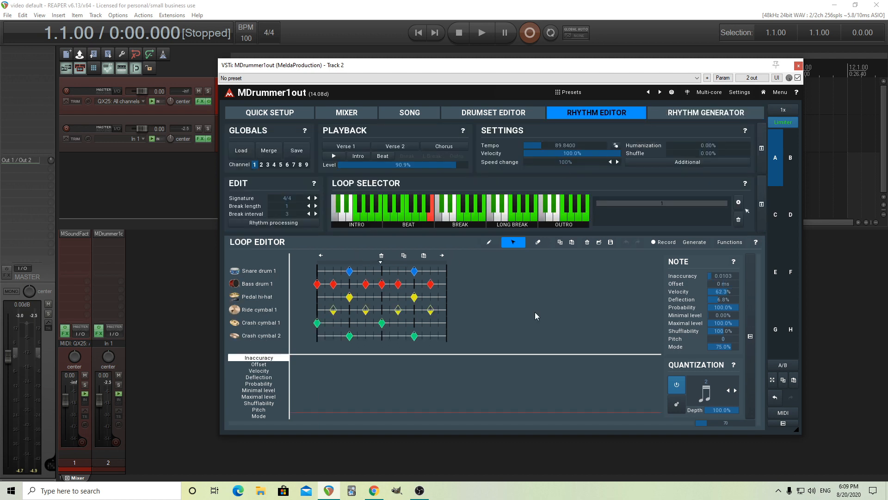
left_click(415, 217)
left_click(395, 218)
left_click(475, 213)
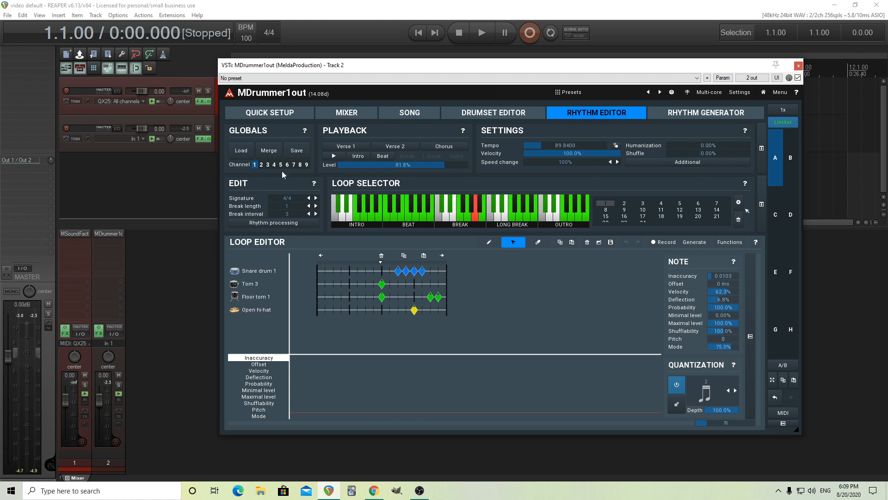
left_click(281, 223)
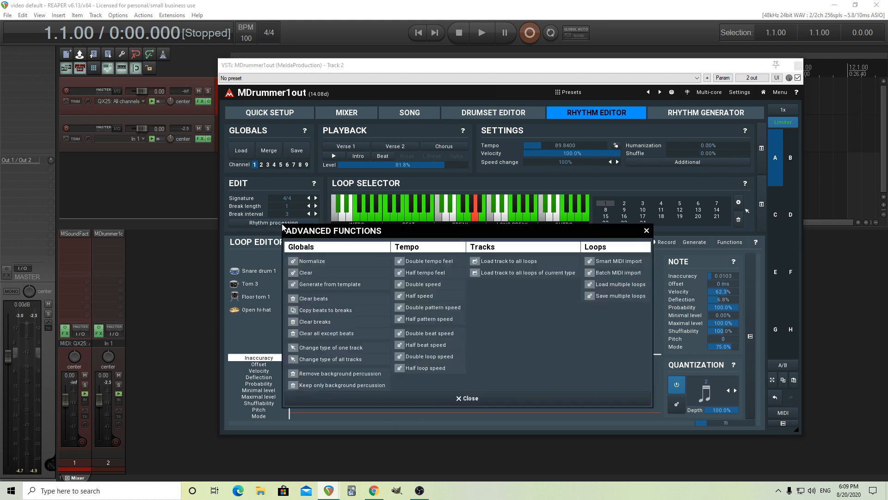
left_click(306, 273)
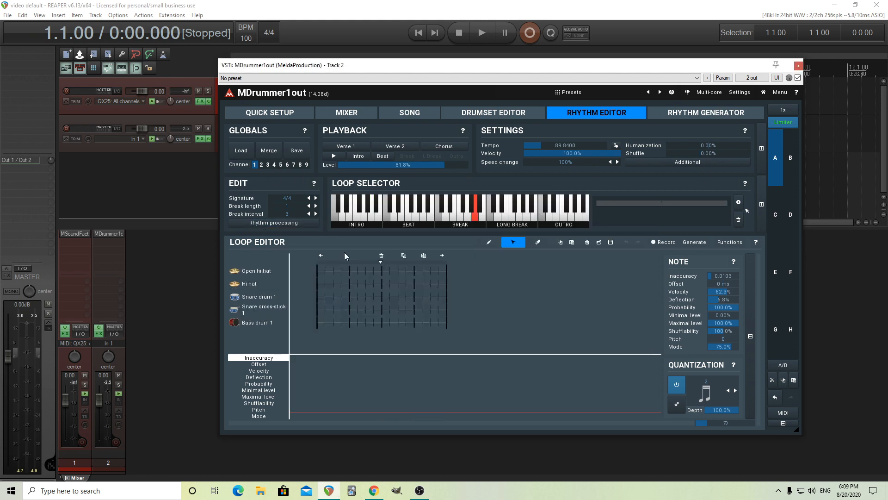
Step: Load the Max Crash rhythm from the PopRock group of the base rhythms into the rhythm editor
left_click(680, 117)
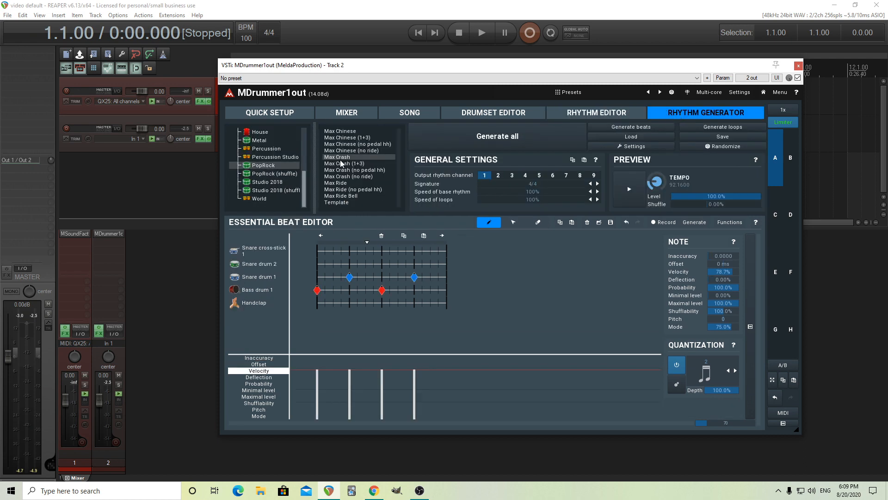
left_click(582, 115)
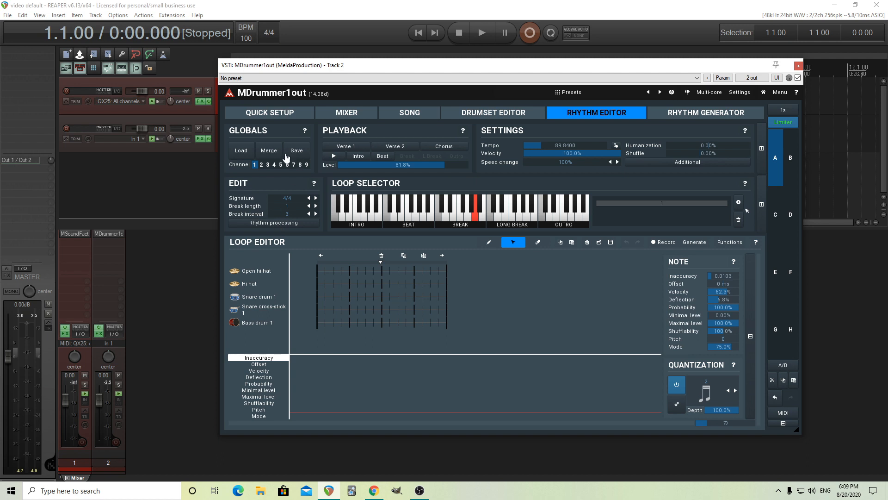
left_click(247, 155)
scroll(423, 206, "up", 3)
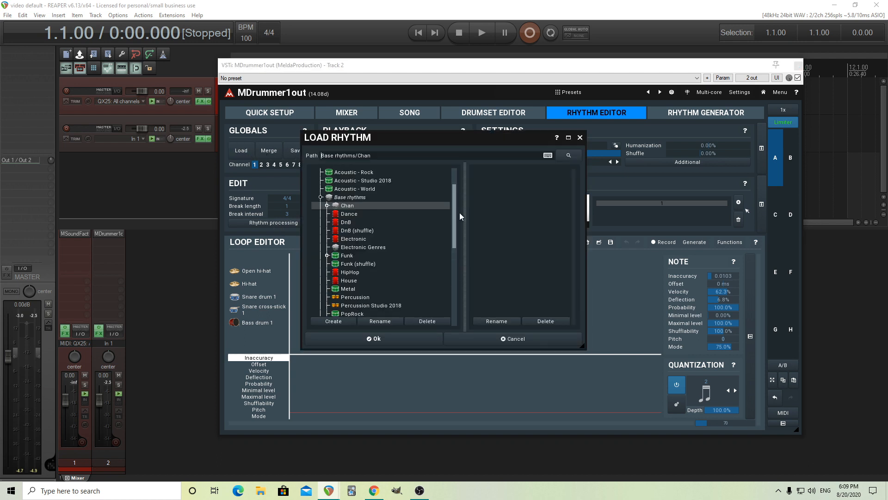
left_click(322, 230)
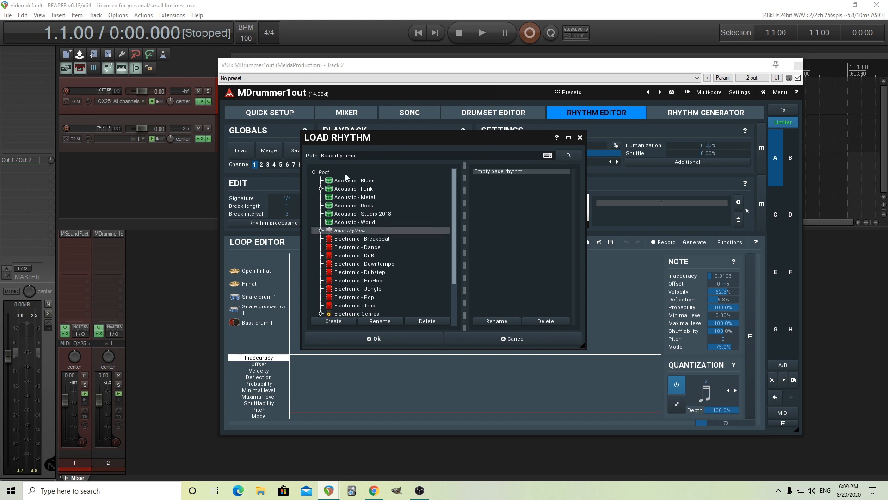
scroll(370, 284, "down", 2)
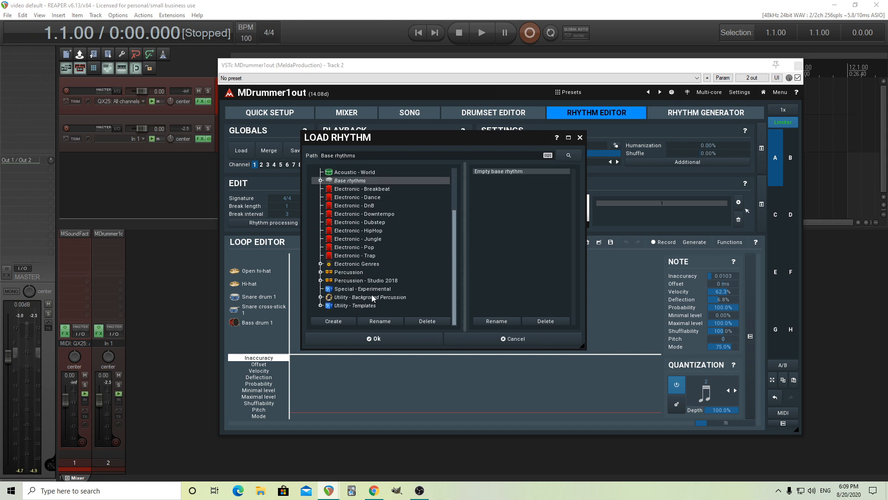
scroll(375, 301, "up", 2)
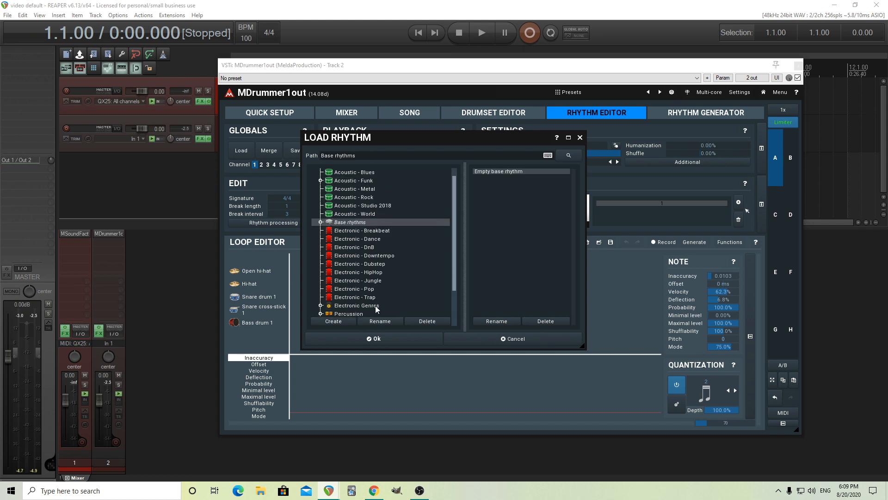
left_click(321, 224)
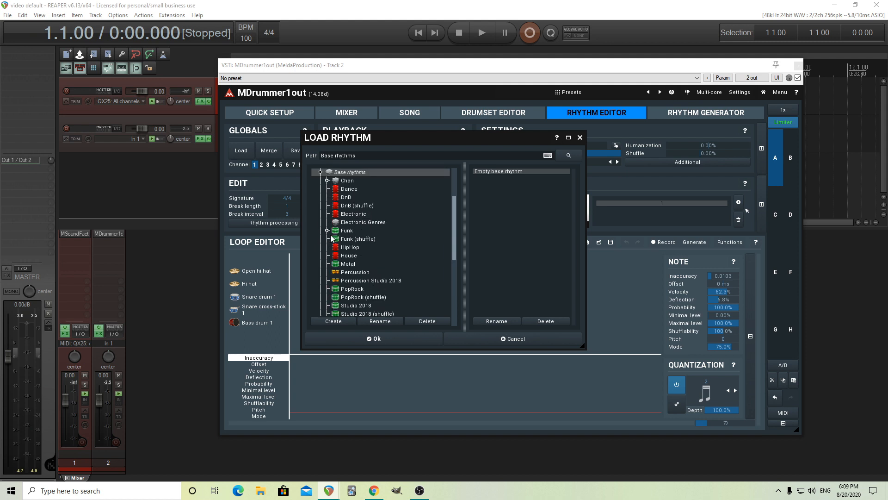
scroll(346, 262, "down", 1)
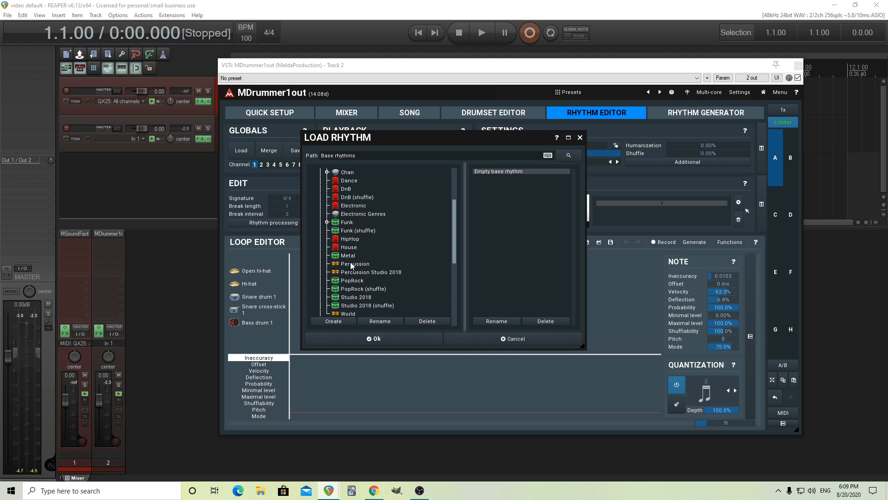
left_click(359, 280)
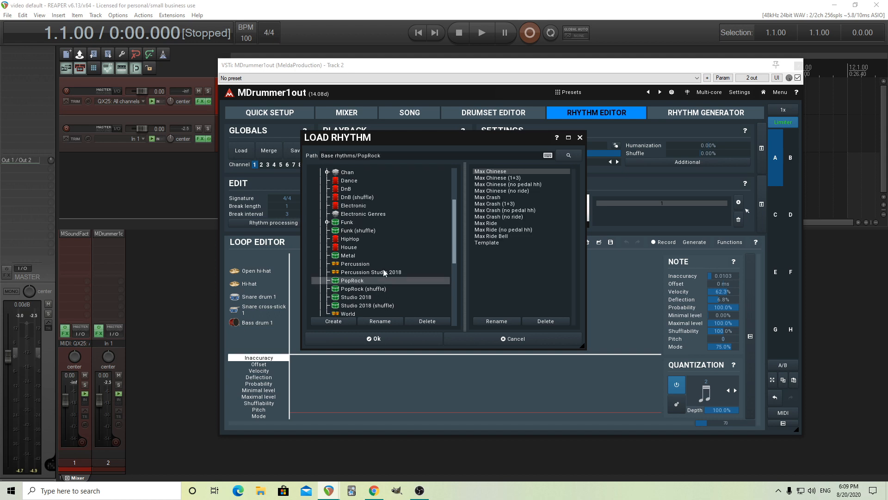
left_click(504, 197)
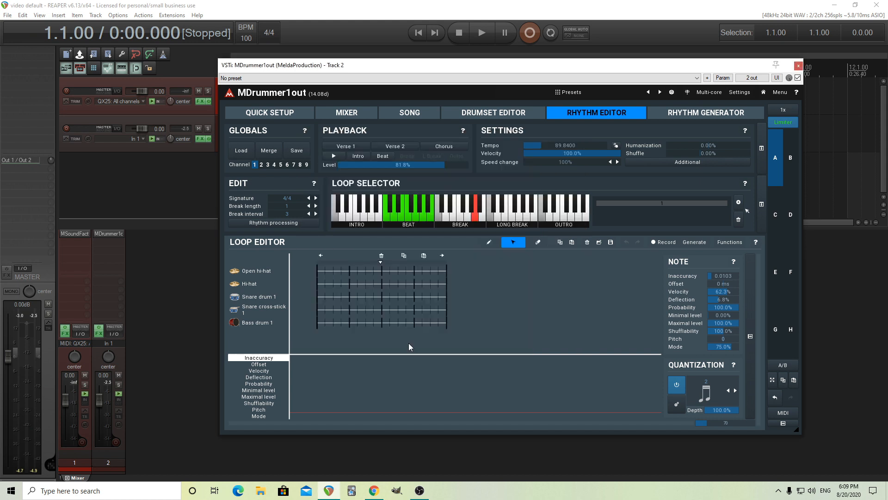
Step: Inspect the loops in the Beat section from the lowest to the highest level, and return to the lowest one
left_click(387, 218)
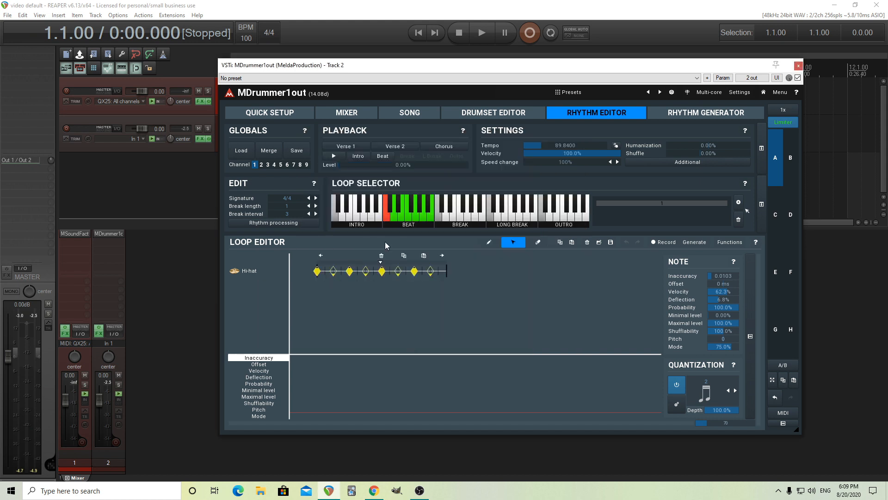
left_click(396, 216)
left_click(402, 216)
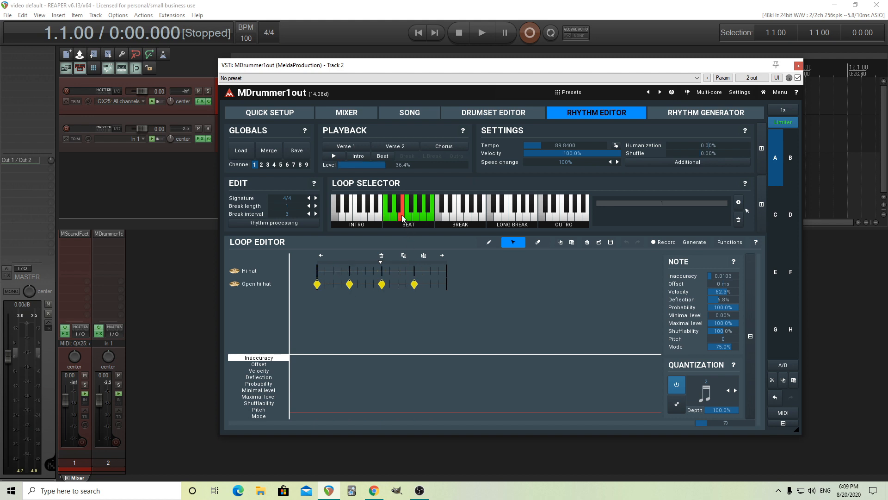
left_click(408, 216)
left_click(417, 215)
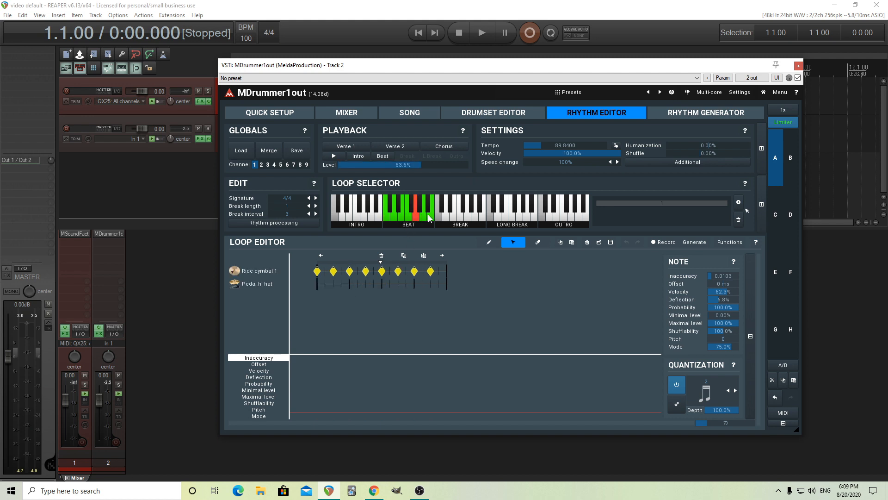
left_click(425, 218)
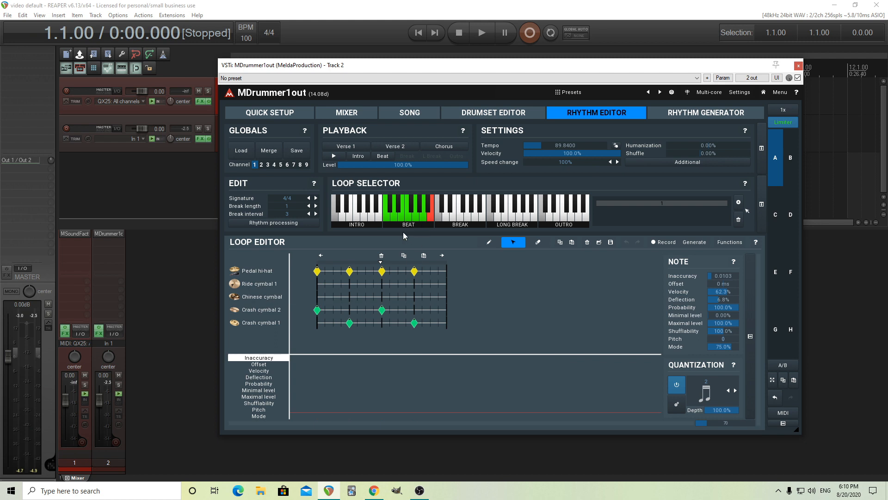
left_click(387, 218)
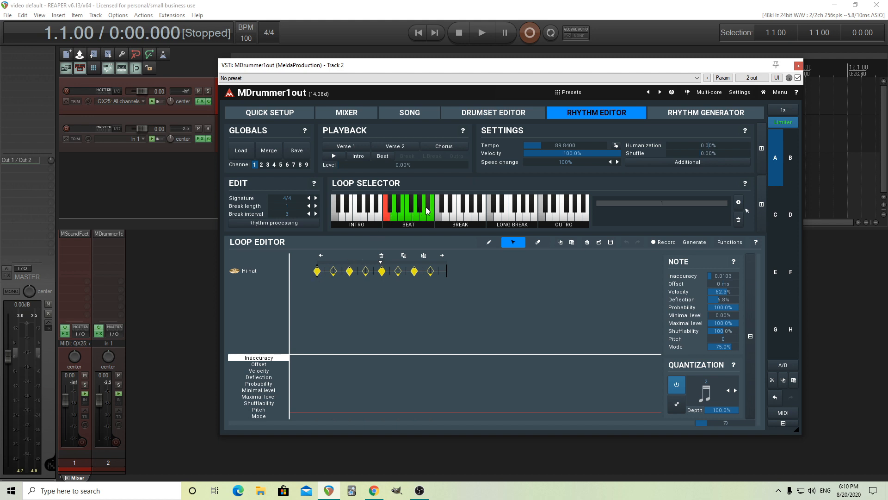
Step: In the second Beat loop, change the Open hi-hat track to Floor tom 1 and the Hi-hat track to Floor tom 2
left_click(390, 207)
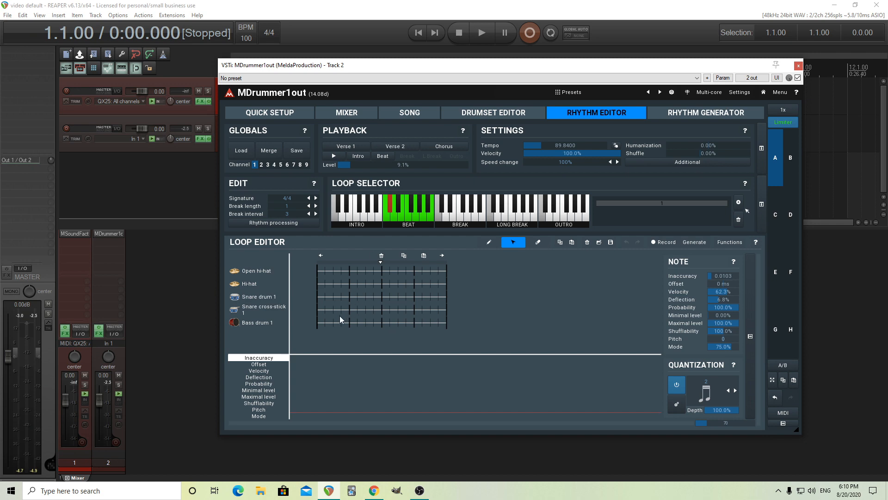
left_click(264, 271)
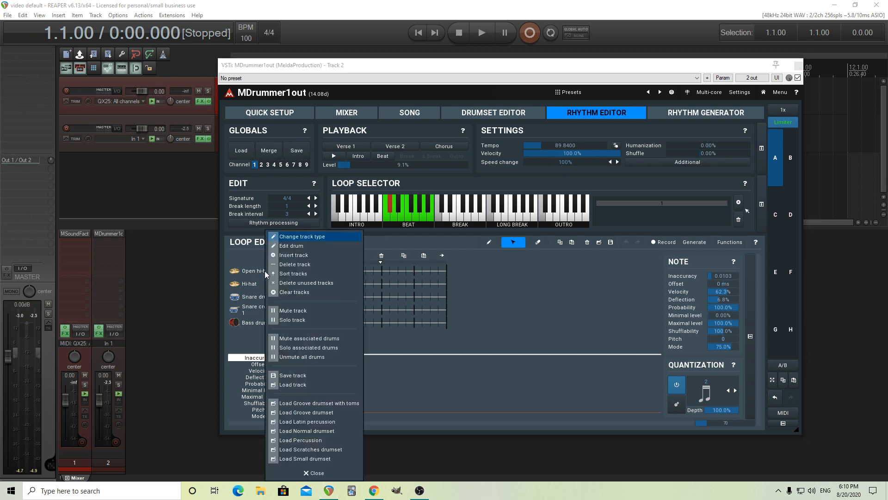
left_click(301, 237)
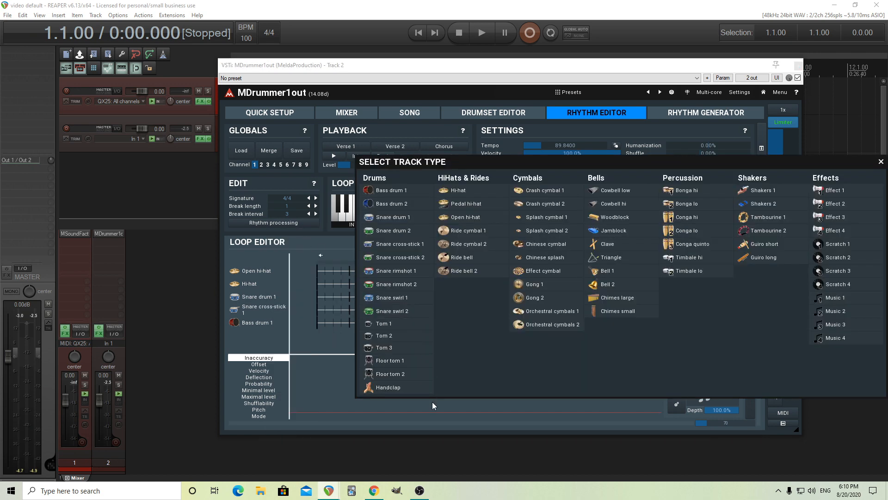
left_click(392, 362)
left_click(250, 285)
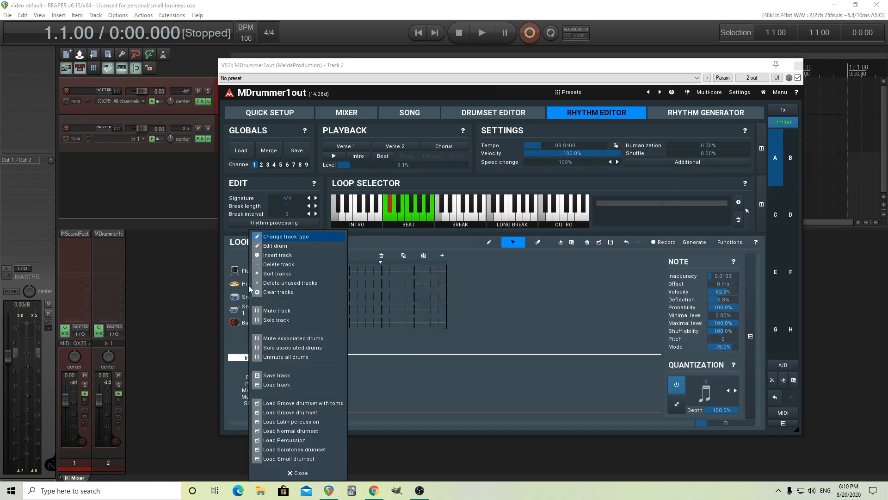
left_click(276, 239)
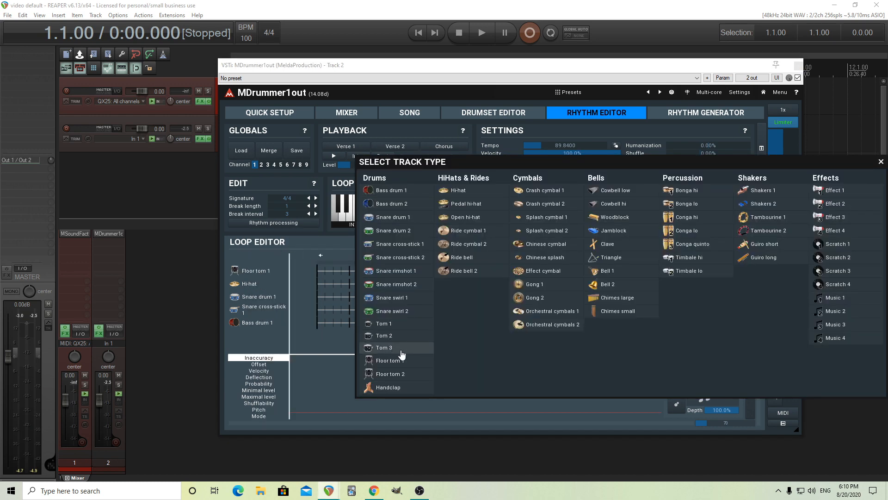
left_click(393, 374)
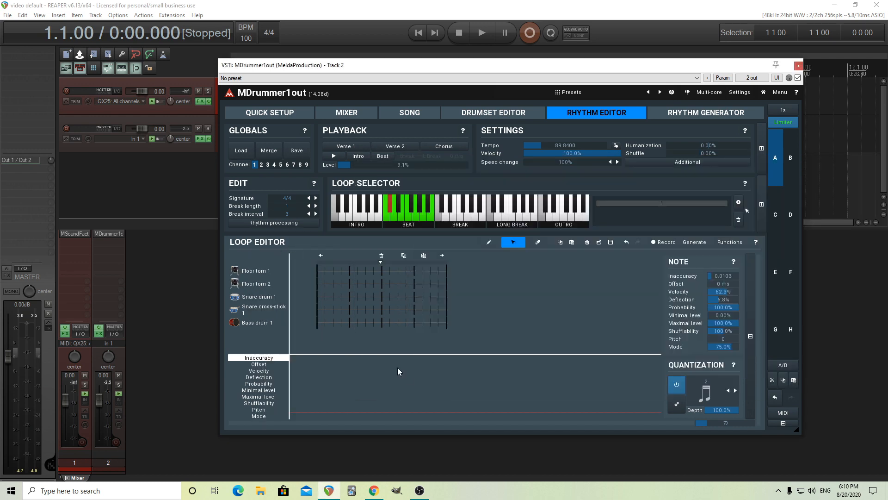
Step: Draw alternating Floor tom 1 and Floor tom 2 notes with inaccuracy and deflection at 0 and velocity at 78.7%, and preview the loop
left_click(490, 243)
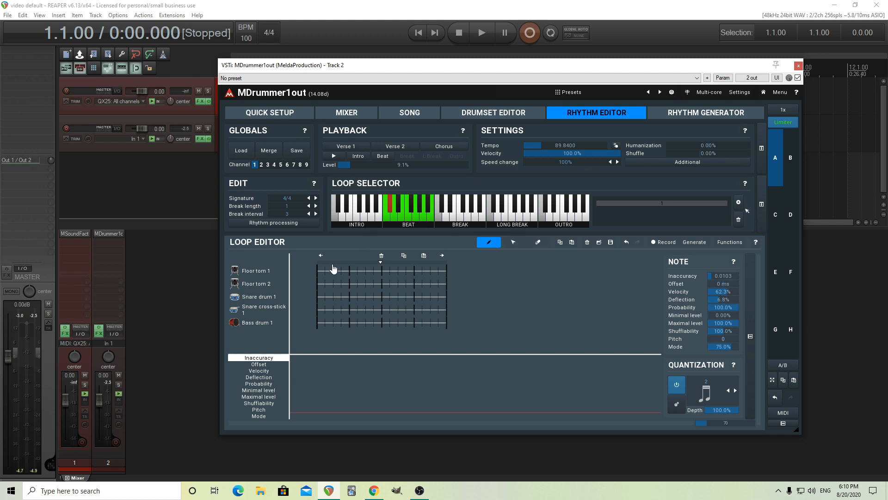
left_click_drag(717, 273, 730, 302)
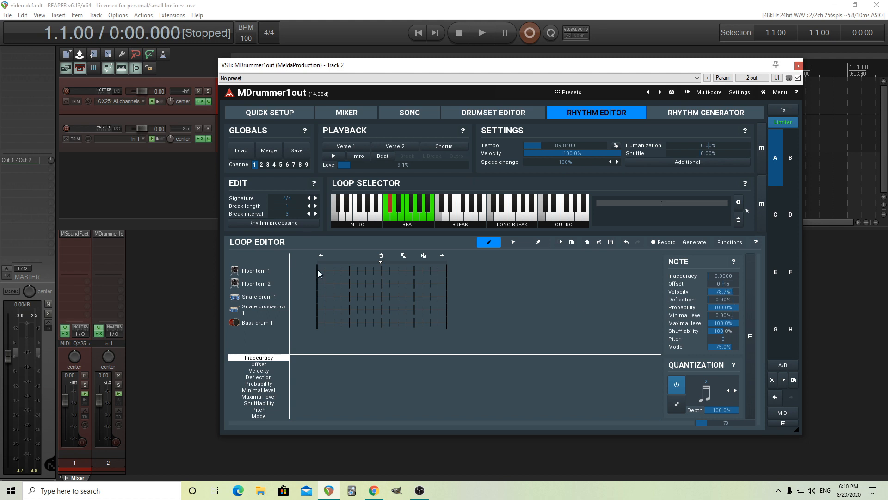
left_click(317, 270)
left_click(325, 283)
left_click(334, 270)
left_click(357, 284)
left_click(366, 271)
left_click(374, 284)
left_click(382, 271)
left_click(390, 284)
left_click(398, 271)
left_click(406, 284)
left_click(318, 267)
left_click(334, 157)
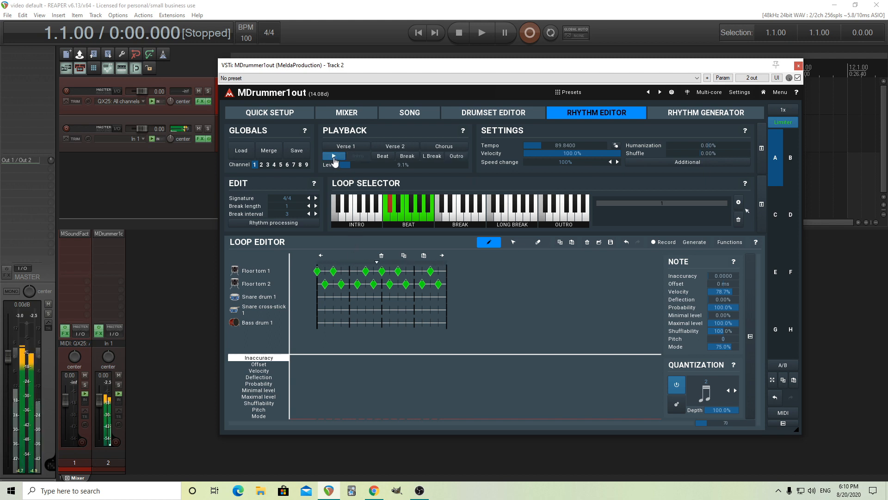
left_click(334, 158)
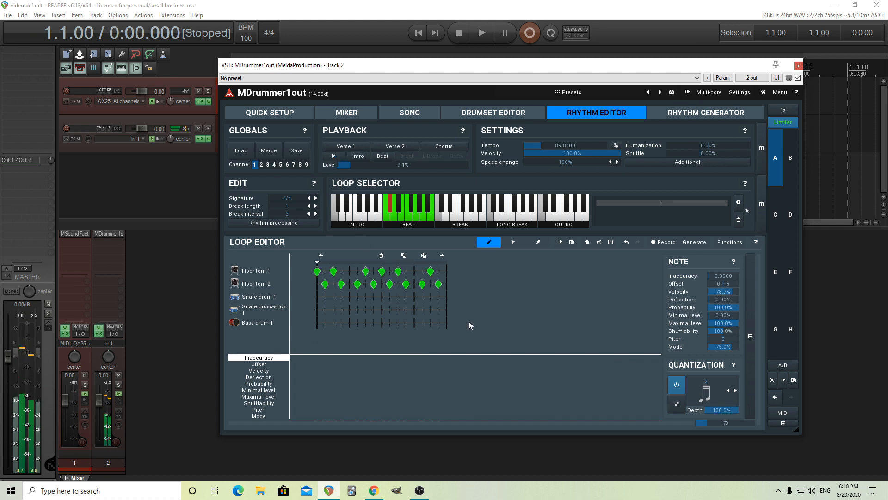
Step: Add Bass drum 1 notes on beats 1 and 3 and Snare drum 1 notes on beats 2 and 4, and preview the loop
left_click(317, 324)
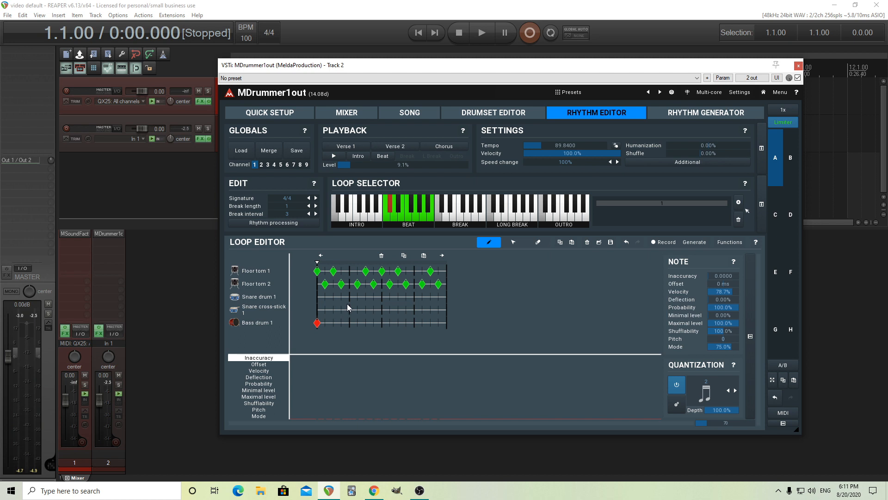
left_click(381, 322)
left_click(414, 297)
left_click(330, 157)
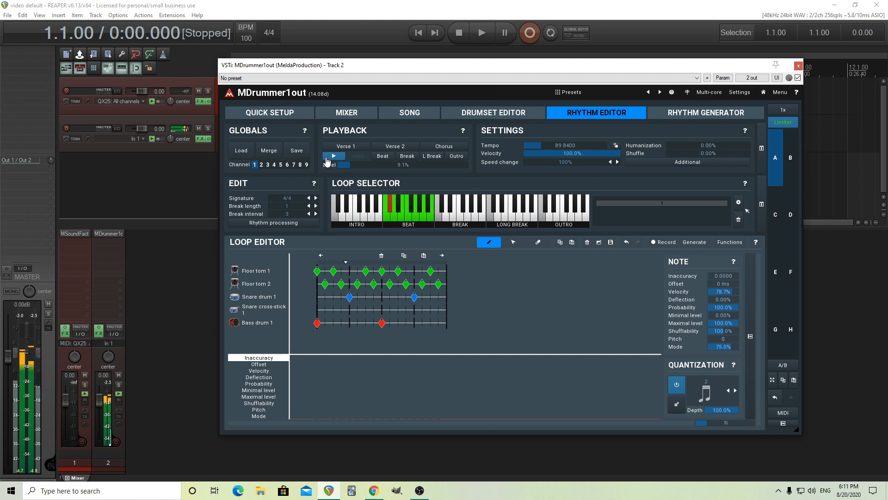
left_click(327, 158)
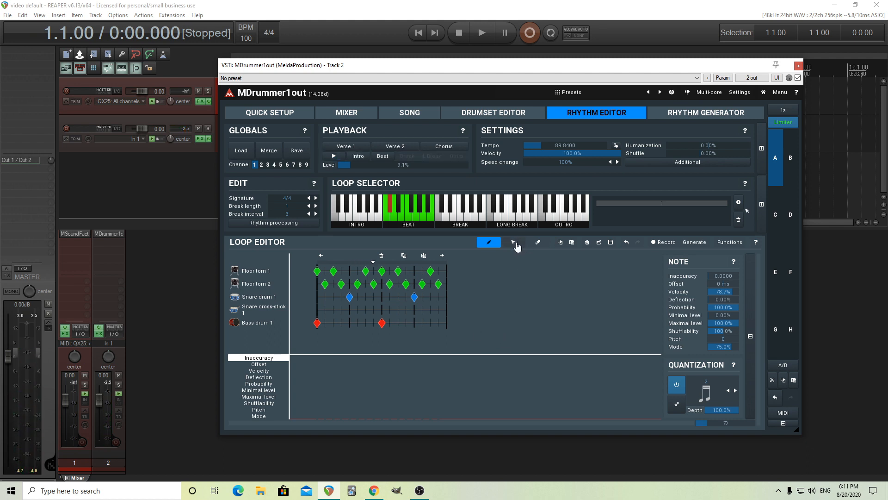
Step: Look through the additional rhythm properties, such as auto crash and cross-stick level, and close them unchanged
left_click(688, 164)
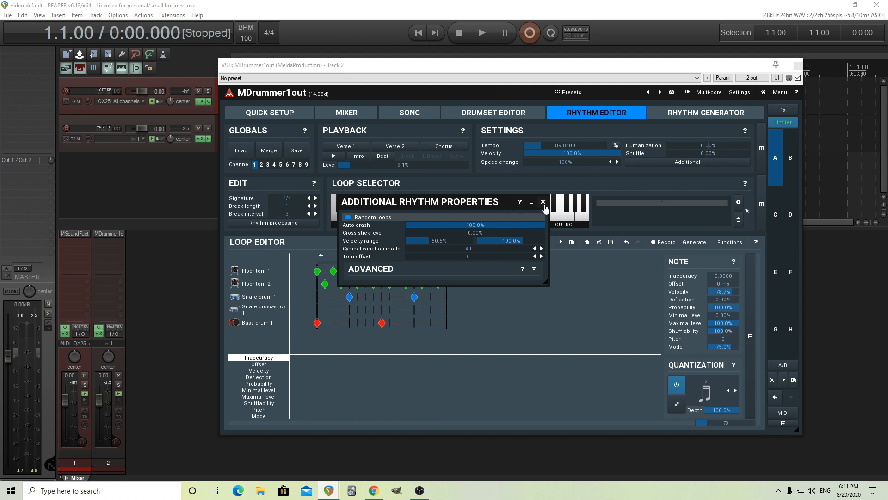
left_click_drag(454, 207, 464, 266)
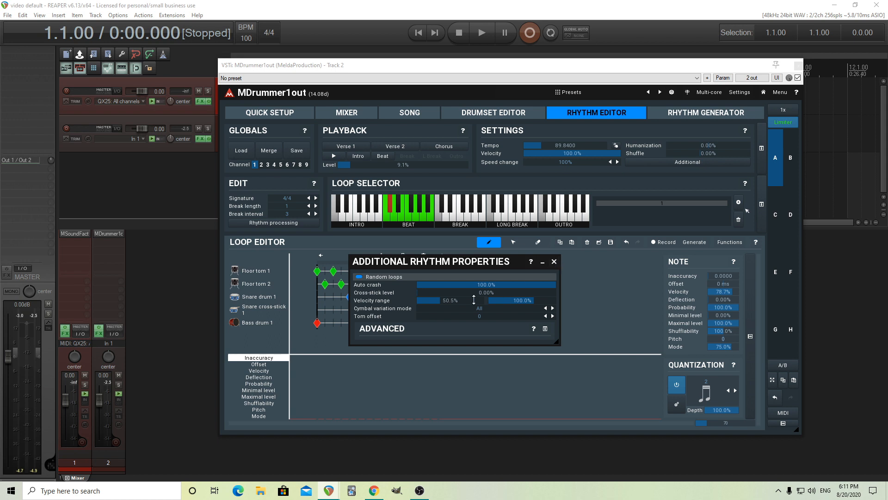
left_click(554, 262)
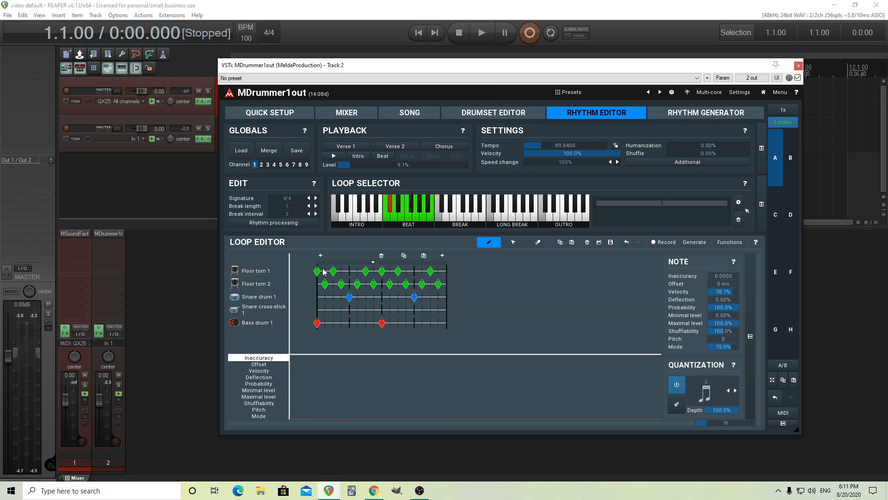
Step: Select all the floor tom notes, lower their velocity to 25.5%, and play the loop
left_click(513, 243)
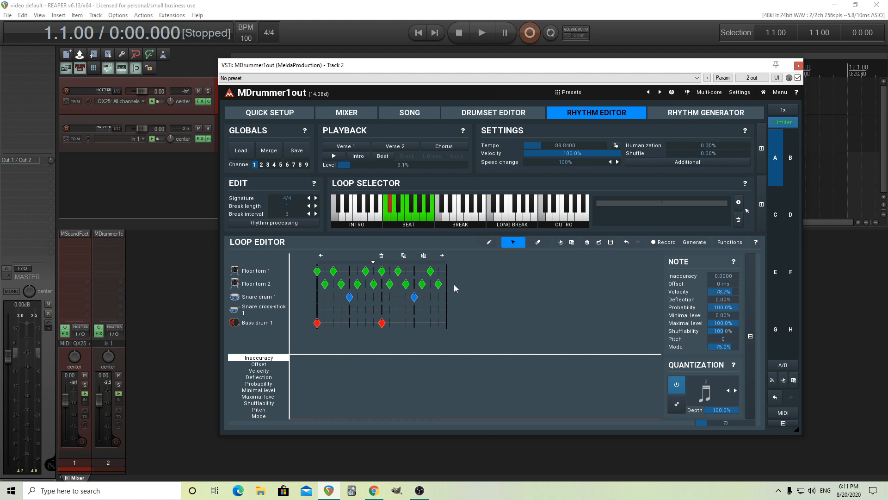
left_click_drag(452, 286, 318, 271)
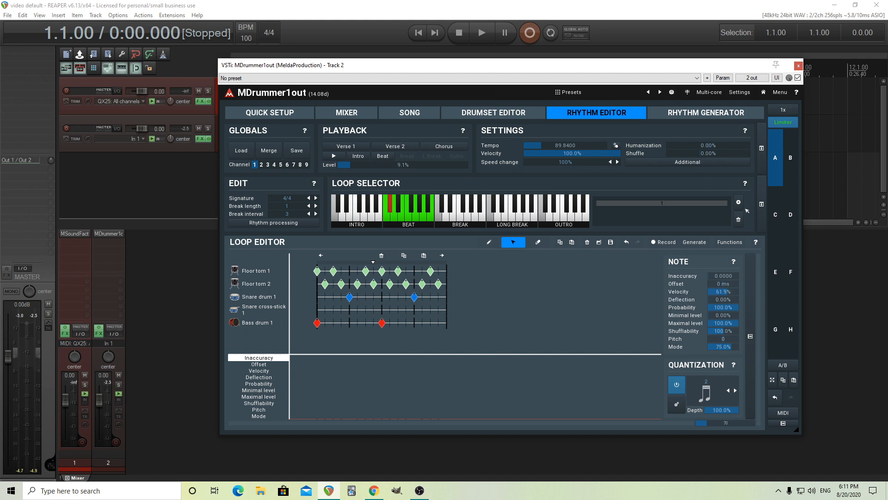
left_click_drag(723, 292, 718, 292)
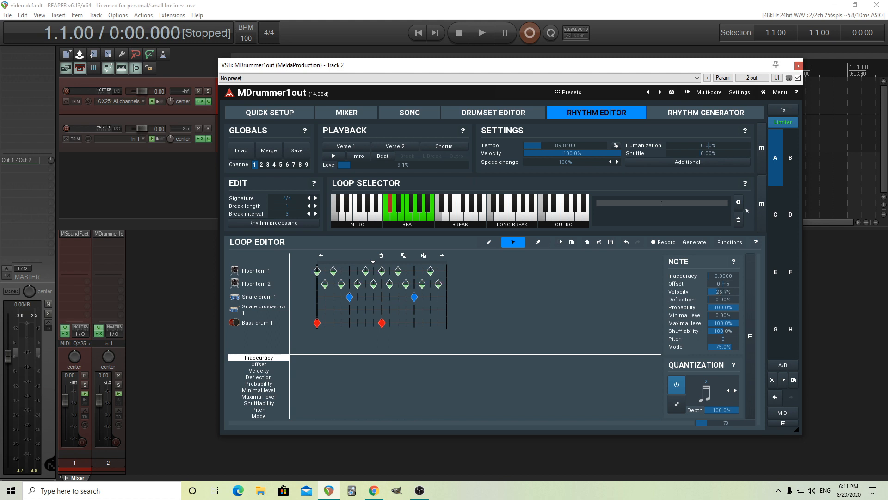
left_click(317, 263)
left_click(334, 156)
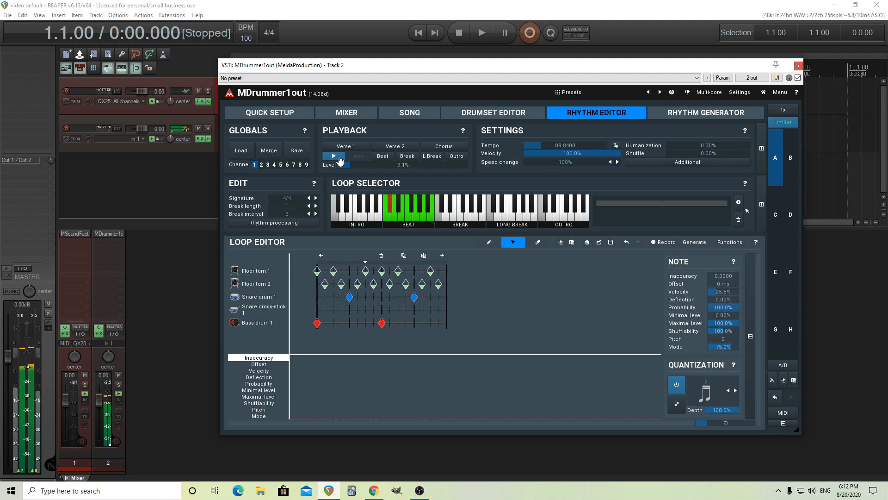
Step: Set the floor tom notes' velocity to 23.1%, deflection to 5.4% and inaccuracy to 0.0136, and preview the loop
left_click(335, 158)
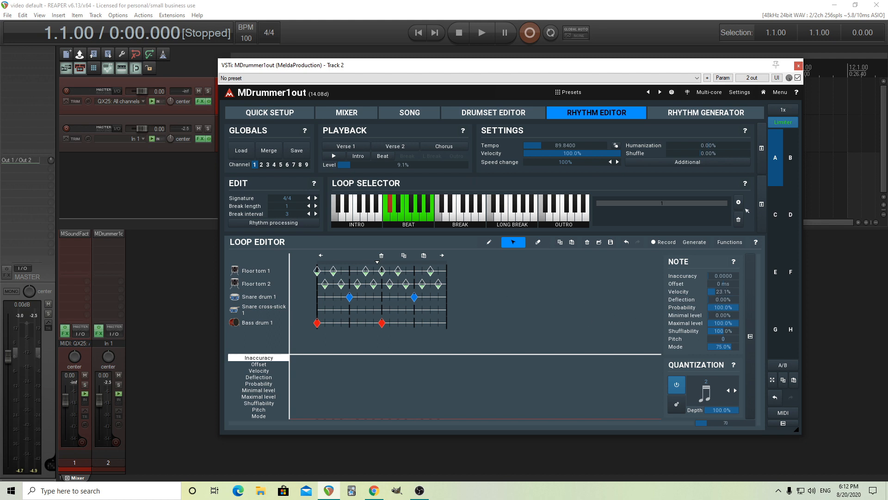
left_click_drag(723, 299, 723, 295)
left_click_drag(723, 276, 723, 271)
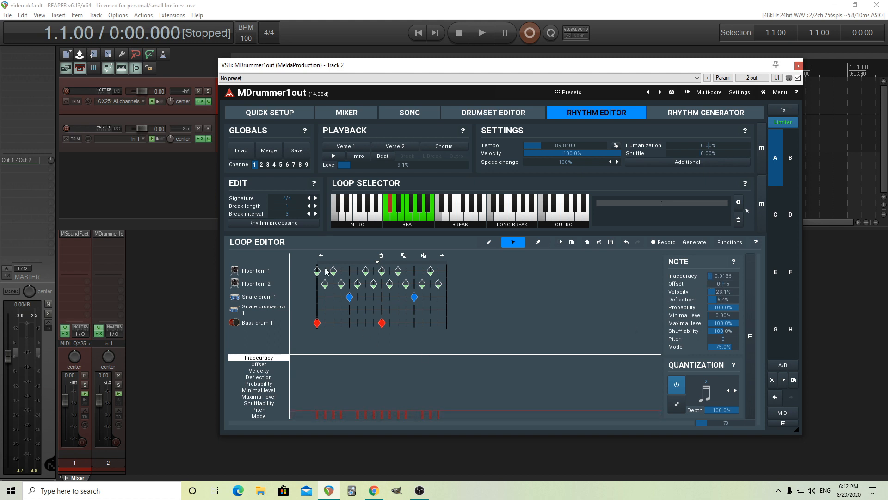
left_click(333, 158)
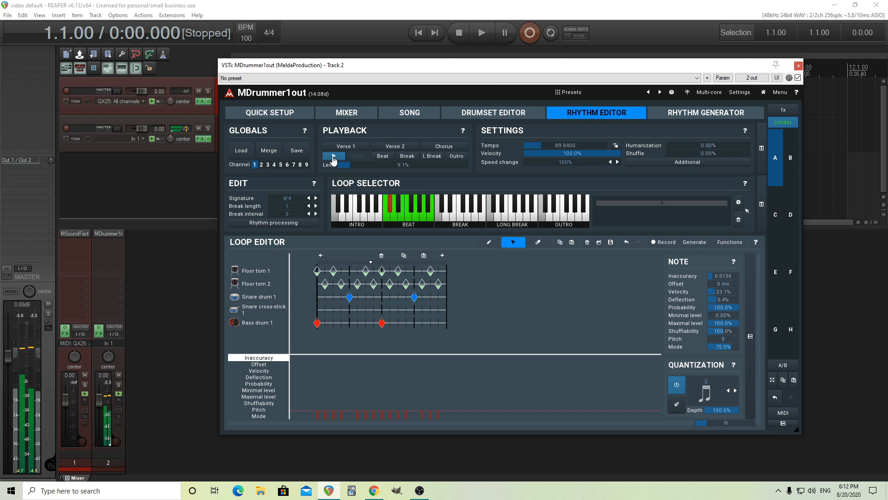
left_click(333, 157)
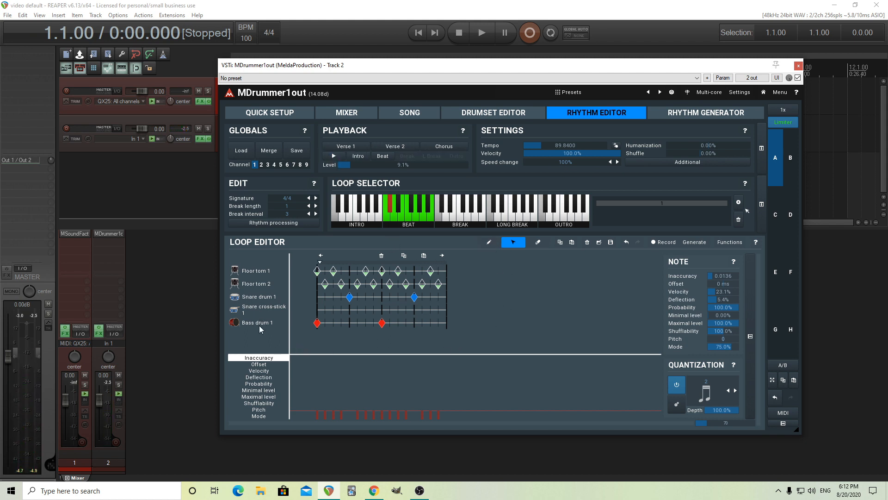
Step: Delete the snare and bass drum notes and remove all unused tracks from the loop
left_click_drag(456, 342, 307, 295)
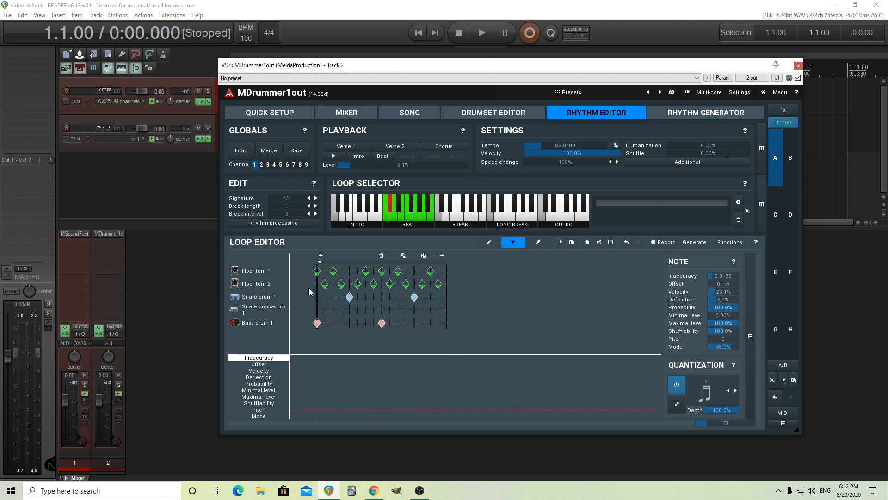
key("Delete")
right_click(260, 290)
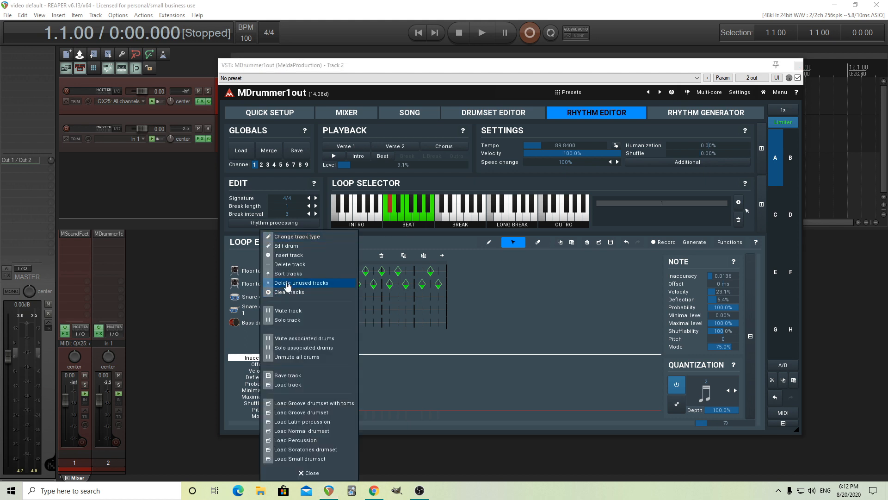
left_click(287, 283)
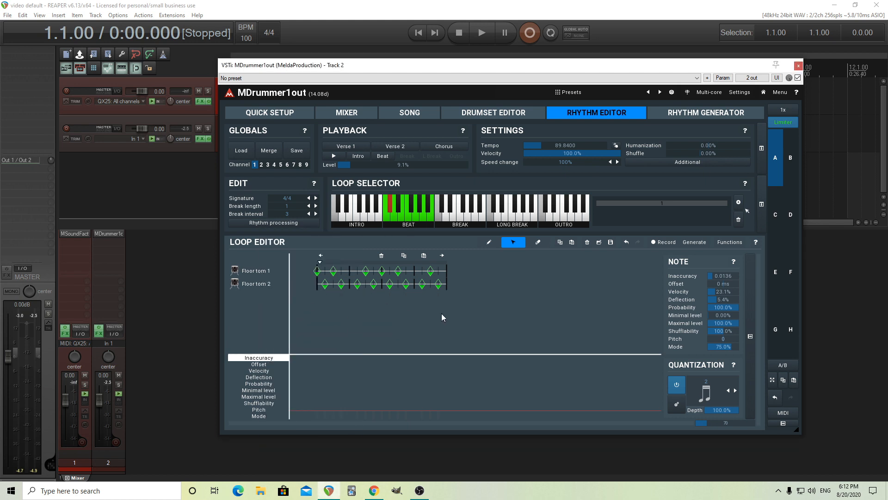
Step: Copy the floor tom notes into the 27.3% level beat loop and delete its unused tracks
left_click_drag(456, 307, 316, 270)
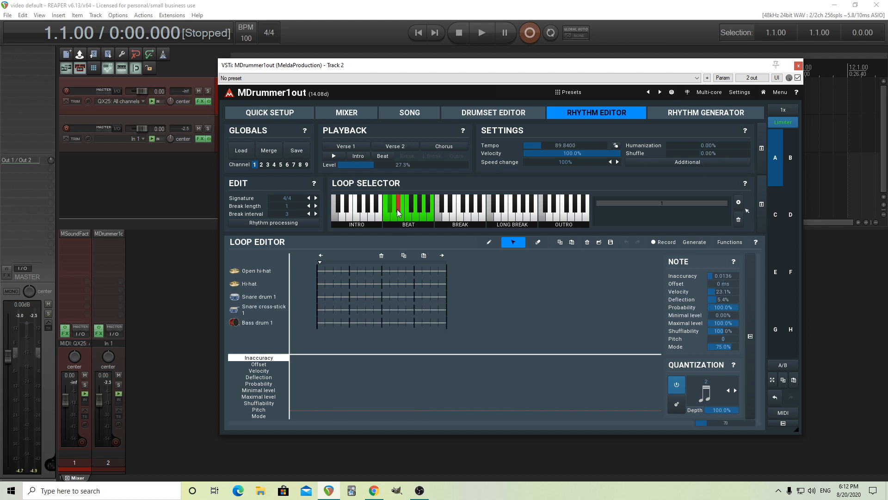
left_click(424, 256)
right_click(276, 296)
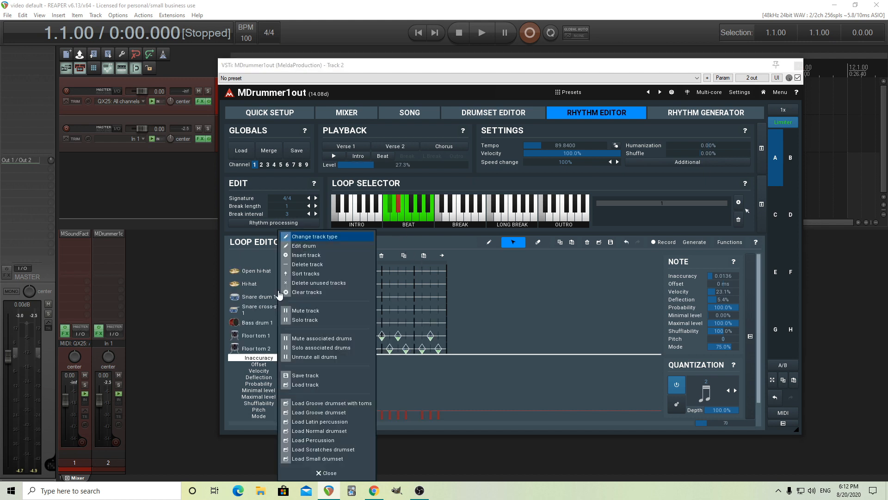
left_click(318, 288)
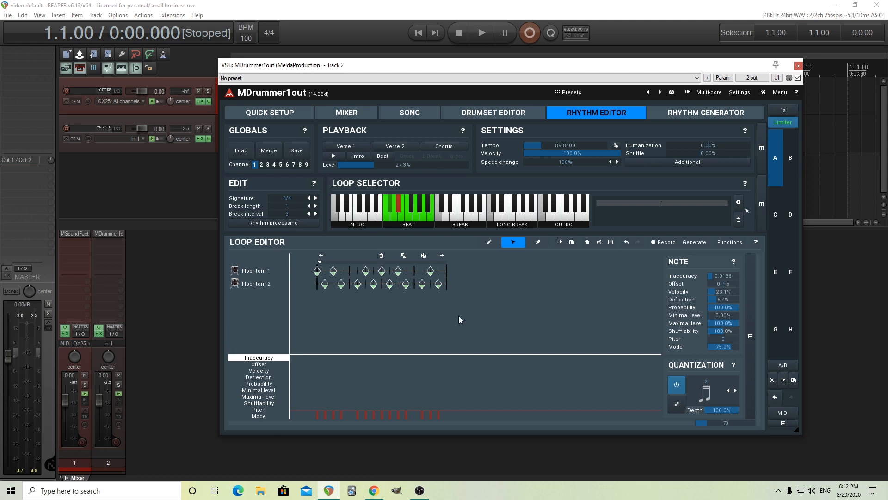
Step: Set the velocity of all floor tom notes in the 27.3% loop to 36.7%, and preview the two lowest beat loops
left_click_drag(456, 297, 318, 277)
left_click_drag(721, 292, 721, 291)
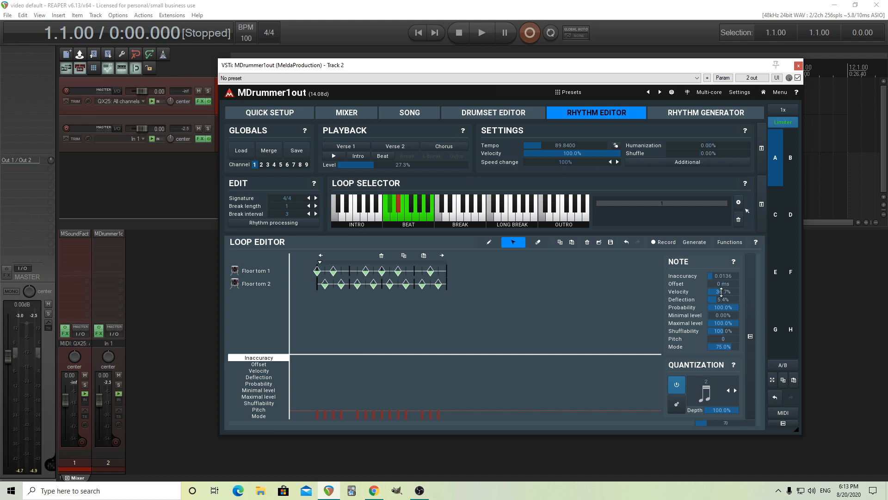
left_click(388, 210)
left_click(334, 155)
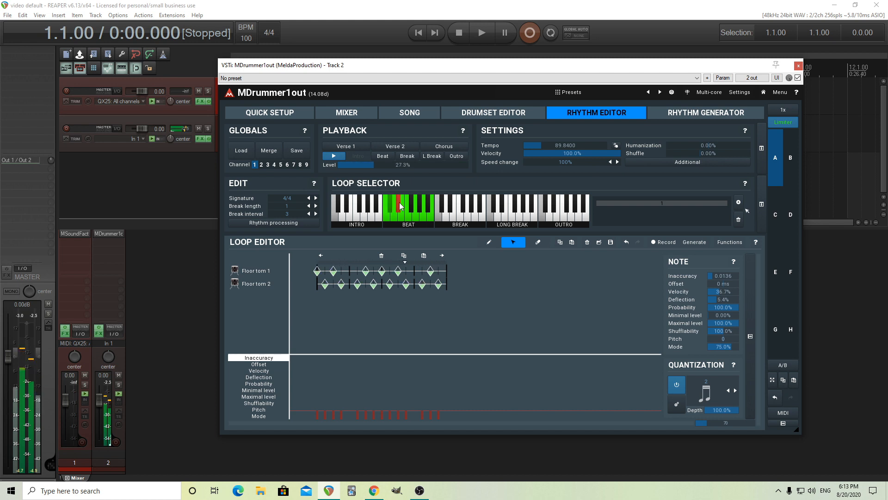
left_click(335, 157)
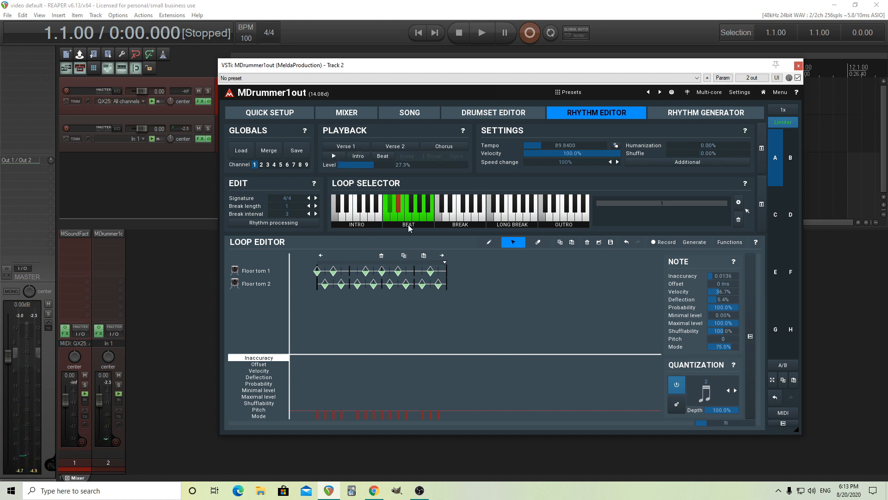
Step: Copy the floor tom pattern into the 54.5% level beat loop and delete its unused tracks
left_click(412, 206)
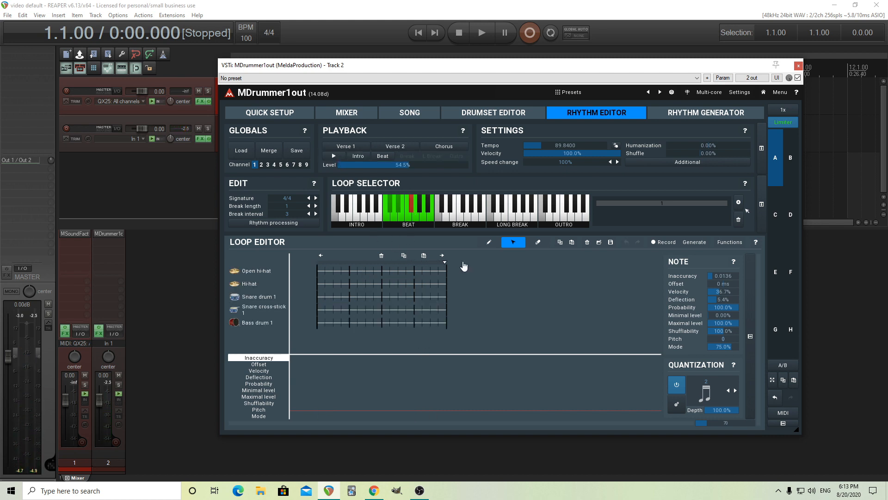
right_click(262, 297)
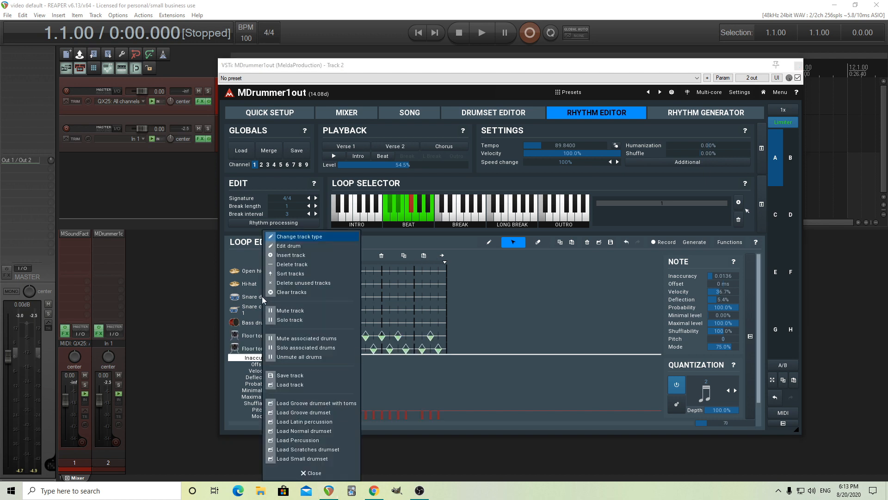
left_click(296, 282)
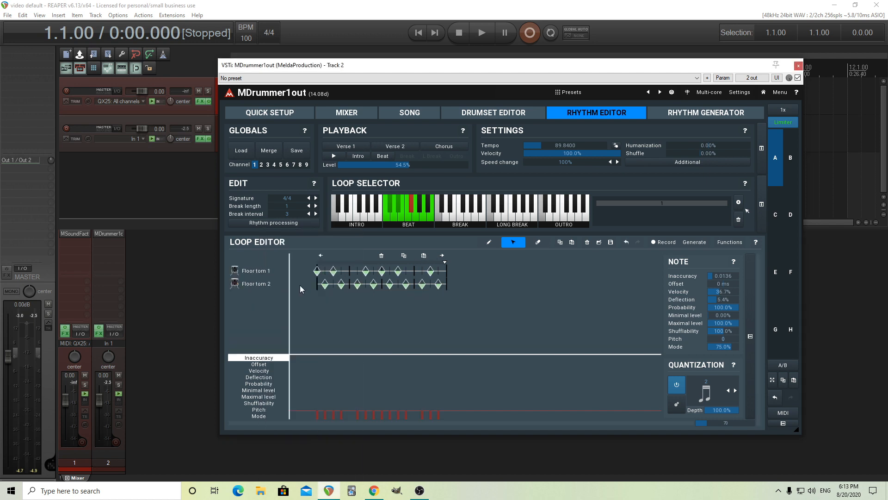
Step: Draw extra notes so both floor toms hit on beats 1 and 3 and the sixteenth after each, and set all velocities to 44.3%
left_click(490, 243)
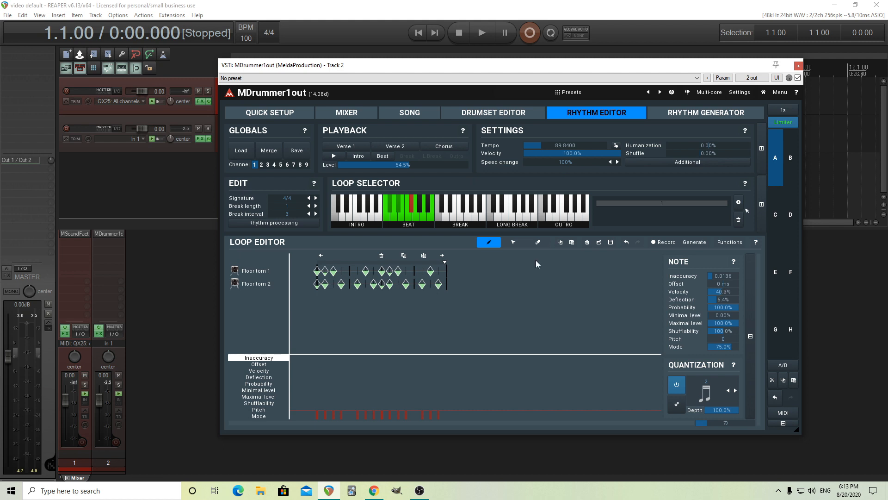
left_click(513, 242)
left_click_drag(458, 309, 314, 266)
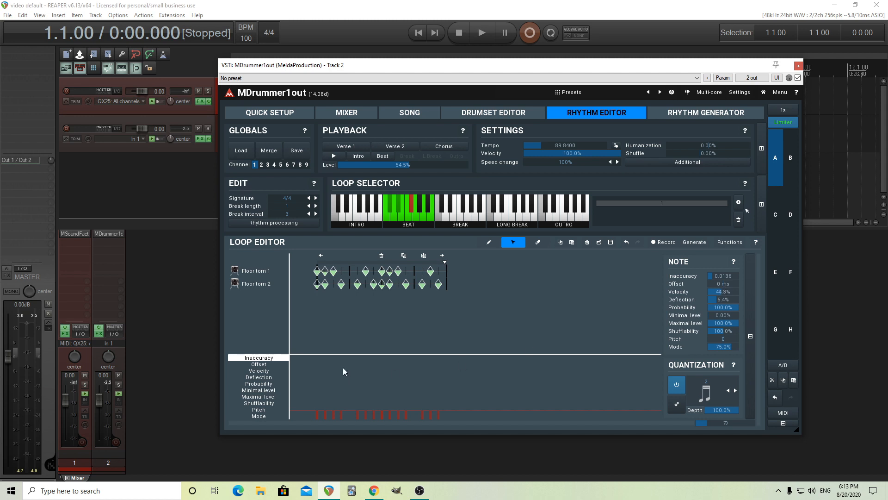
Step: Raise the velocity of the doubled floor tom notes on beat 1 and the sixteenth after it
left_click(317, 283)
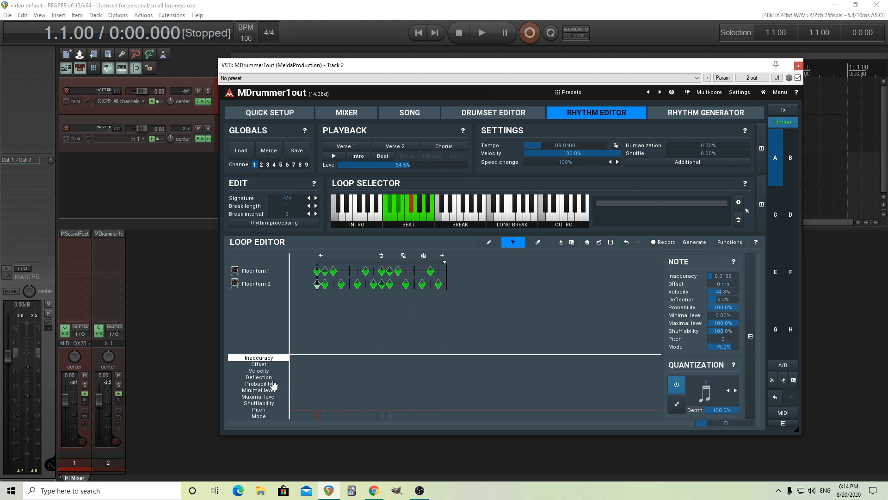
left_click(261, 371)
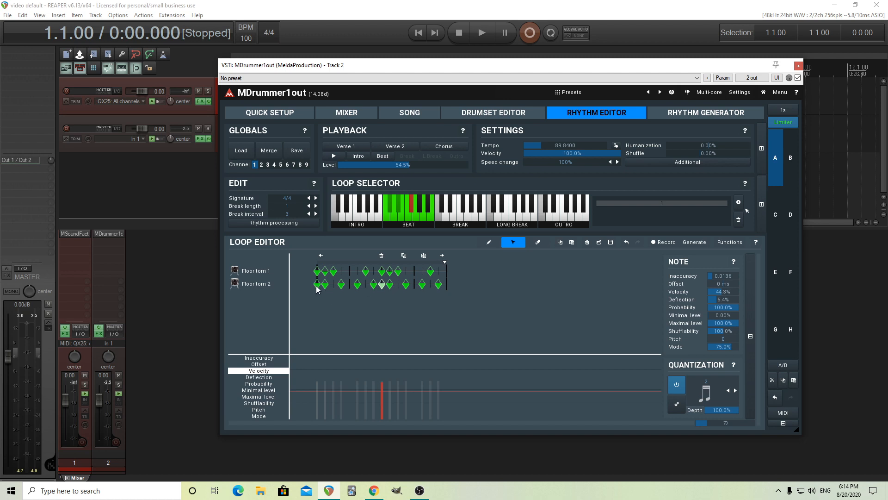
left_click(320, 256)
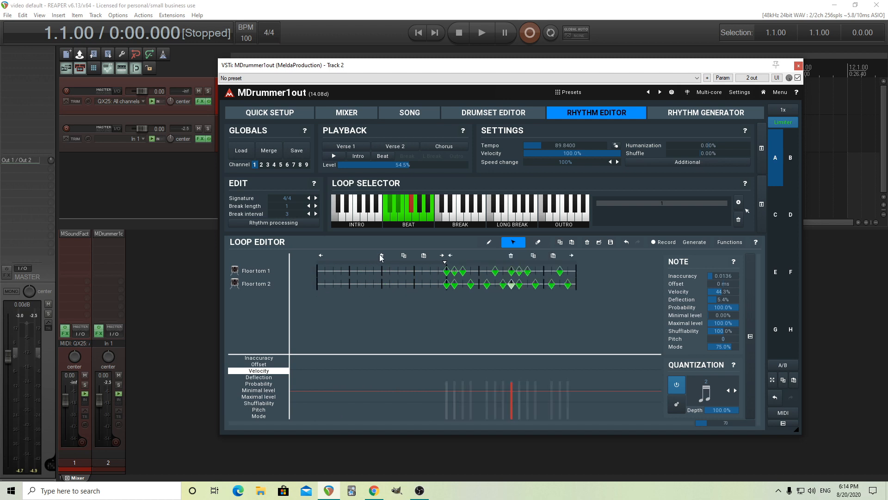
left_click(381, 255)
left_click(318, 284)
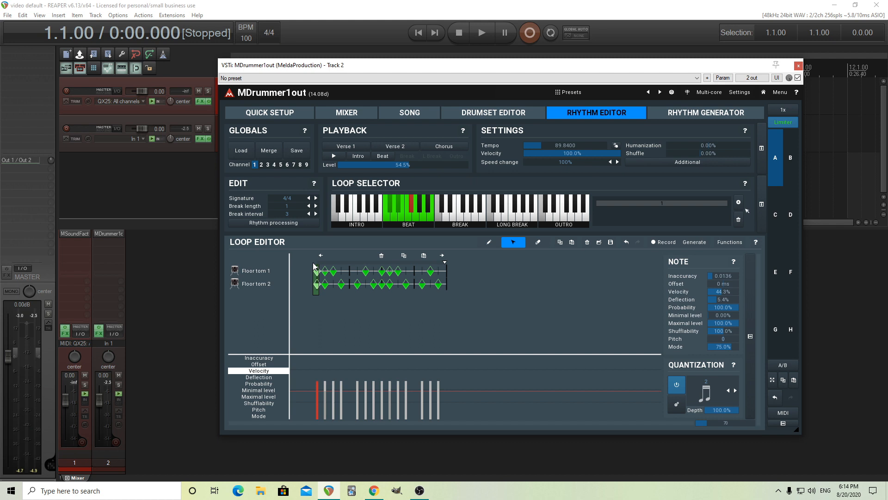
left_click(316, 371)
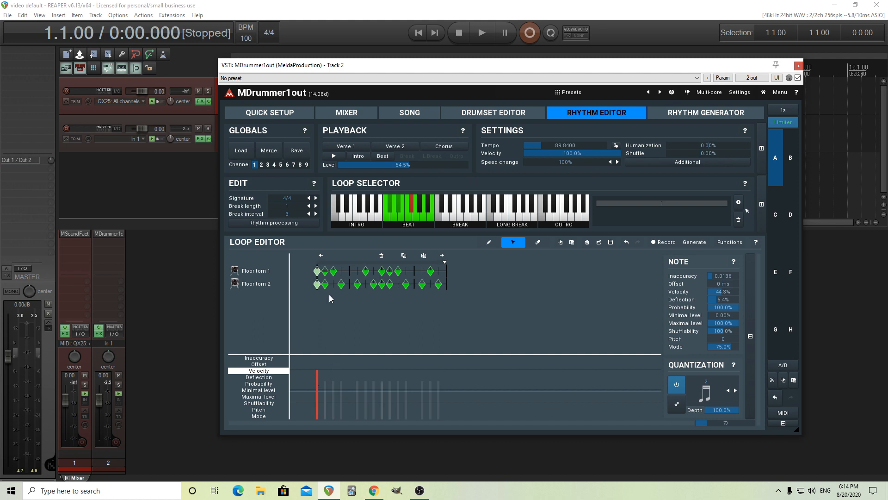
left_click_drag(329, 295, 321, 268)
left_click(325, 375)
Step: Raise the velocity of the doubled floor tom notes on beat 3 and the sixteenth after it, and preview the loop
left_click_drag(393, 301, 379, 264)
left_click(381, 372)
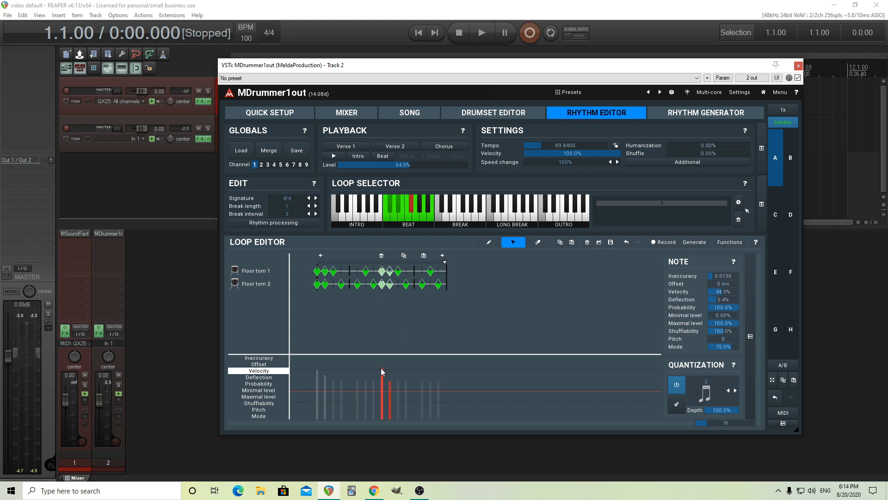
left_click(389, 374)
left_click(334, 157)
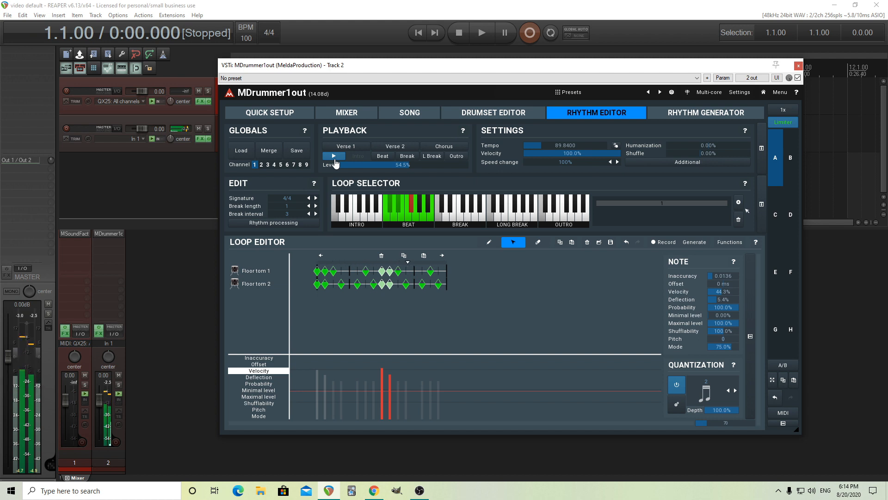
left_click(334, 158)
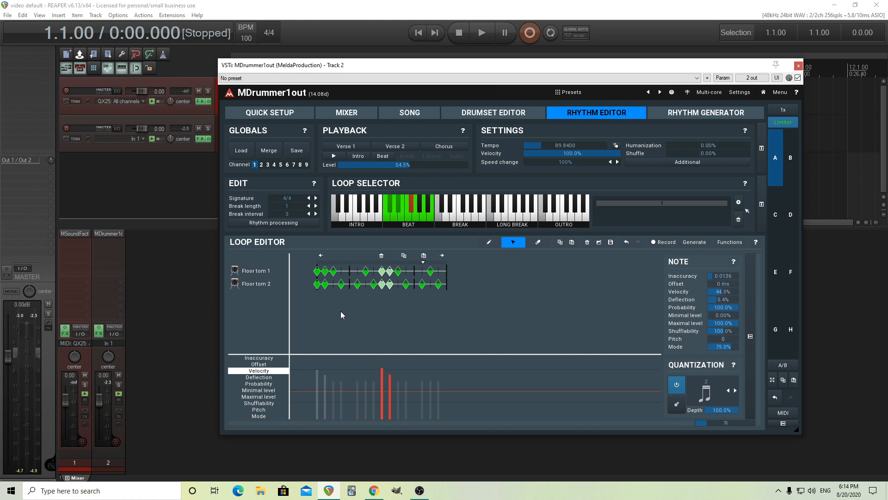
Step: Give the doubled Floor tom 2 notes around beats 1 and 3 a small positive time offset, and preview the loop
left_click_drag(332, 294, 313, 282)
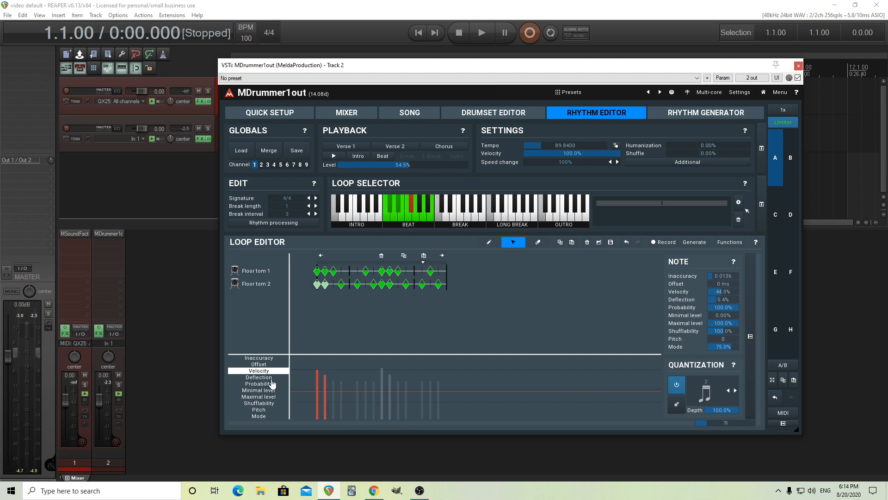
left_click(259, 364)
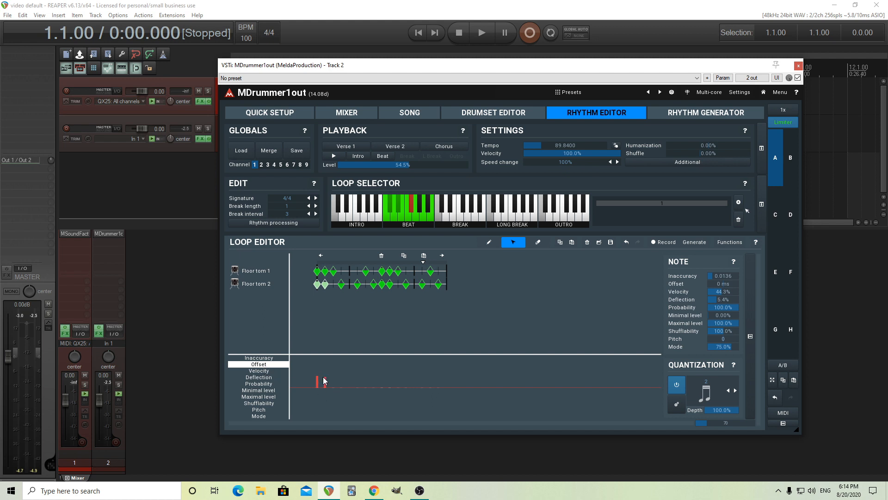
left_click_drag(396, 305, 381, 283)
left_click(317, 263)
left_click(338, 157)
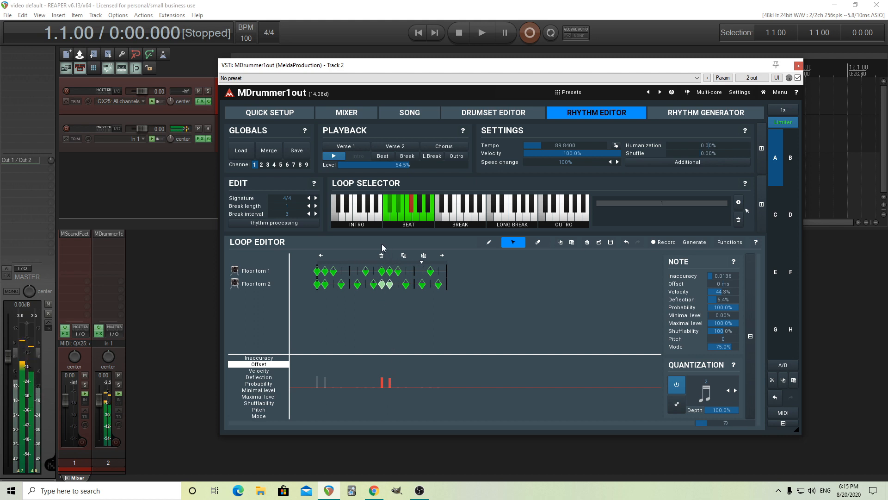
left_click(333, 155)
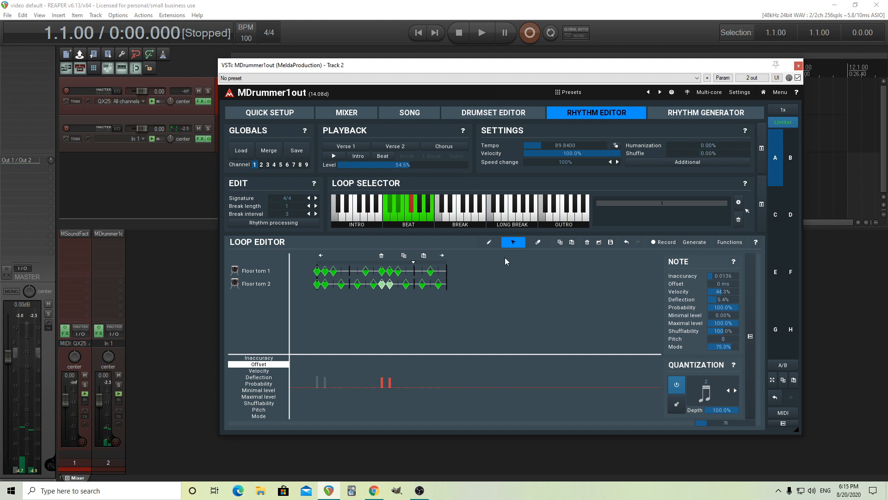
Step: Copy the floor tom pattern into the 72.7% level beat loop, delete its unused tracks and set all note velocities to 48.3%
left_click_drag(456, 302, 312, 266)
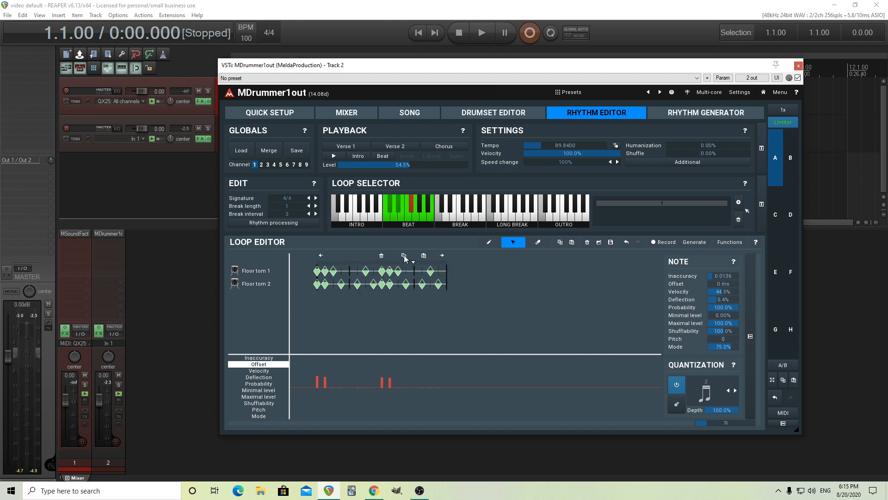
left_click(420, 212)
left_click(424, 256)
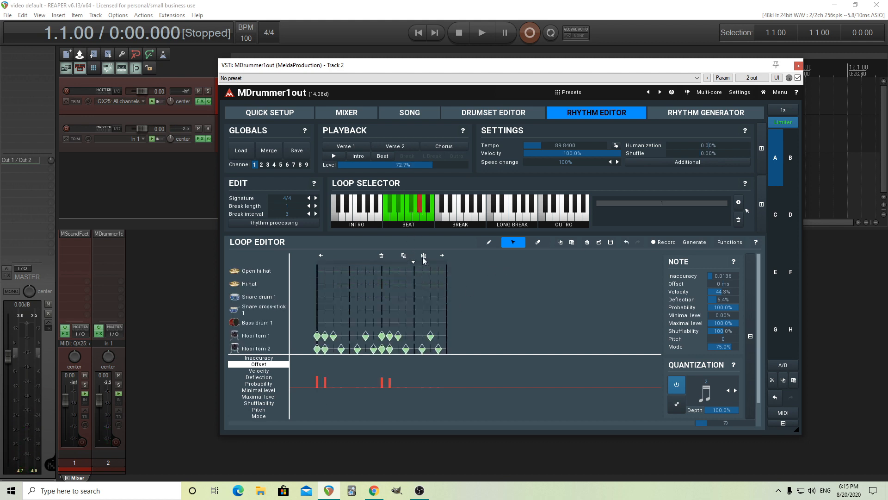
left_click(252, 274)
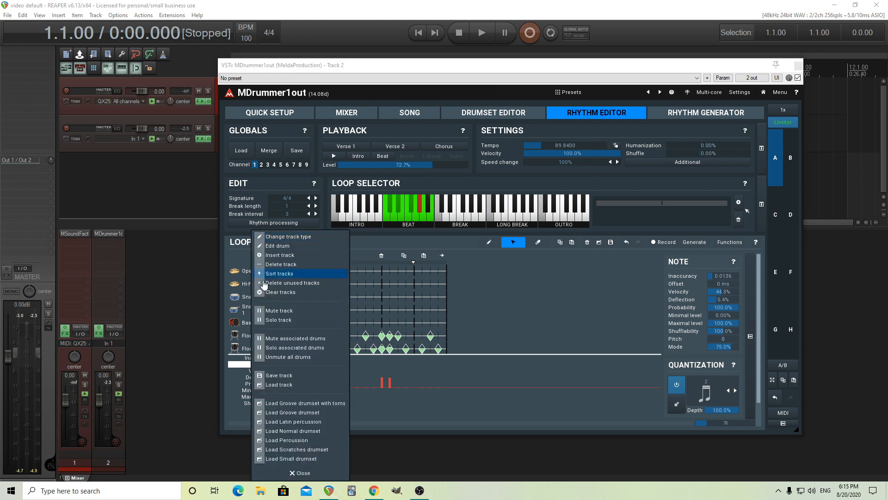
left_click(293, 284)
left_click_drag(465, 311, 314, 266)
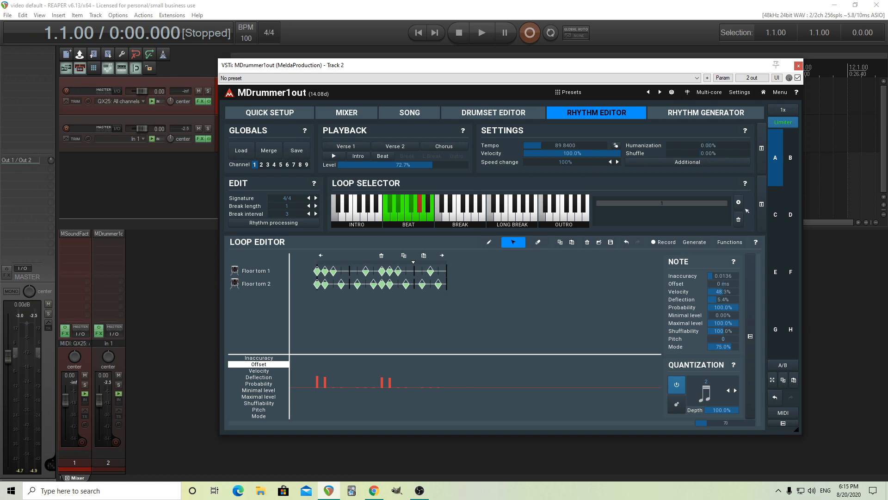
Step: Insert a Tom 3 track above the floor toms, move the Floor tom 2 note a sixteenth after beat 4 onto it, and preview the loop
right_click(263, 309)
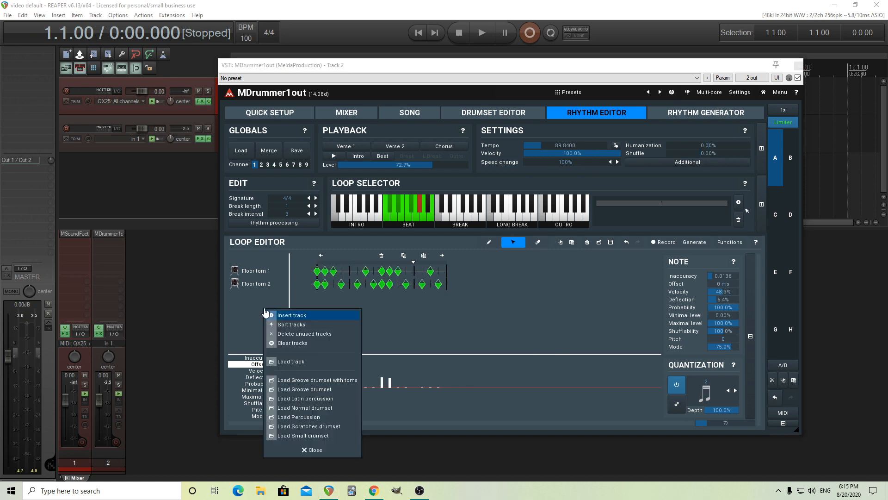
left_click(293, 315)
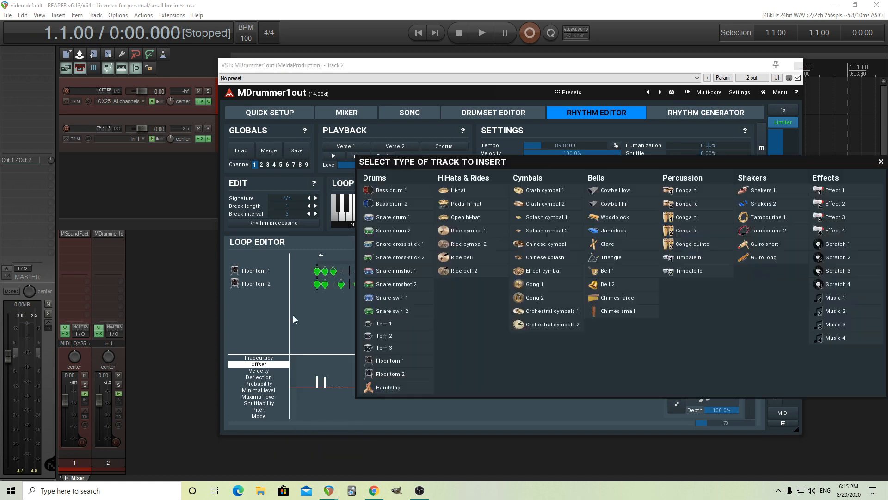
left_click(391, 346)
left_click_drag(253, 297, 256, 265)
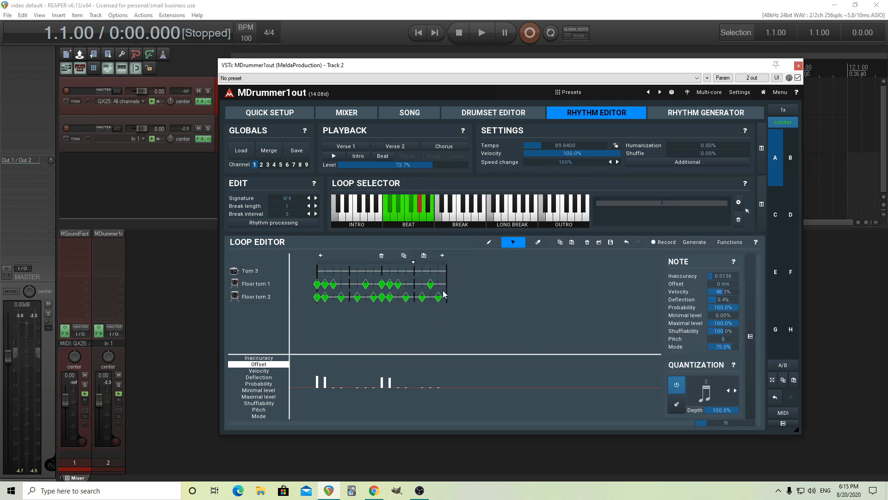
left_click_drag(422, 301, 422, 271)
left_click(331, 157)
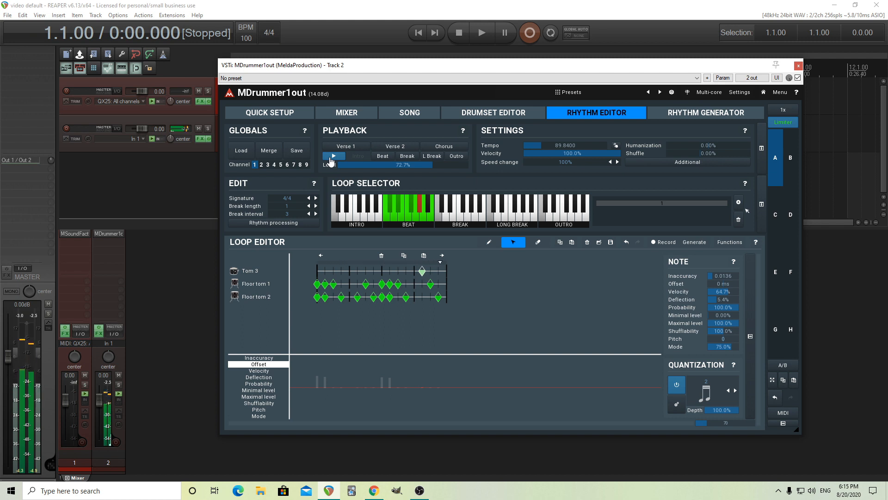
left_click(331, 157)
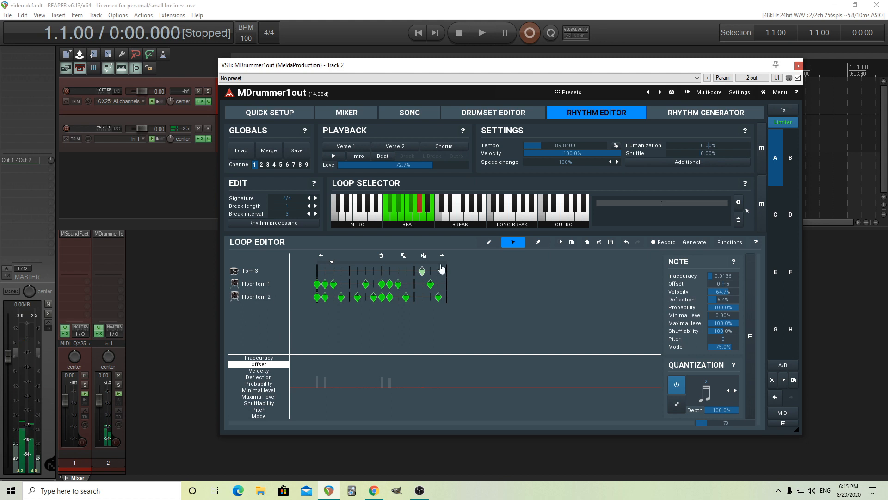
Step: Copy the whole tom pattern into the 90.9% level beat loop, delete its unused tracks and put Tom 3 above the floor toms
left_click_drag(467, 317, 312, 267)
left_click(422, 215)
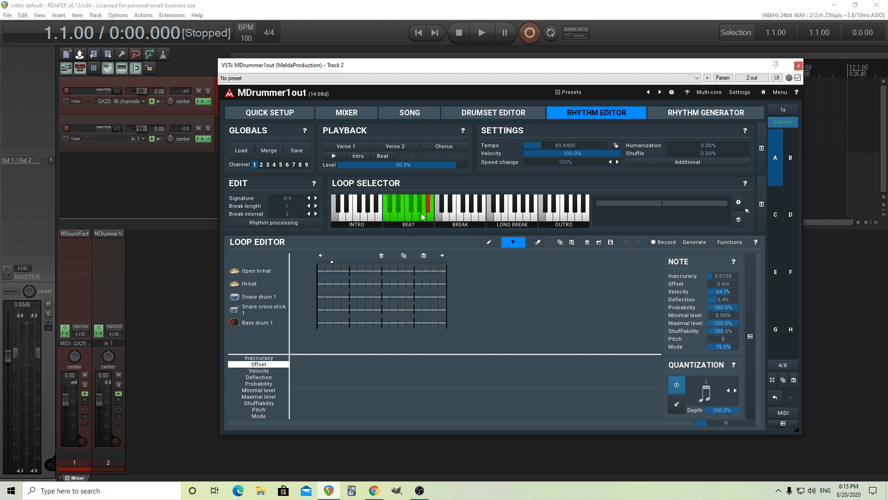
left_click(424, 256)
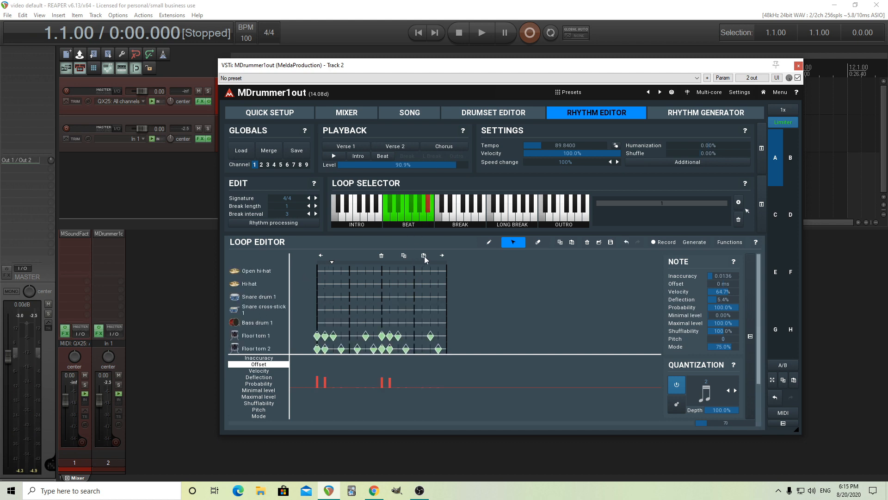
right_click(265, 296)
left_click(294, 284)
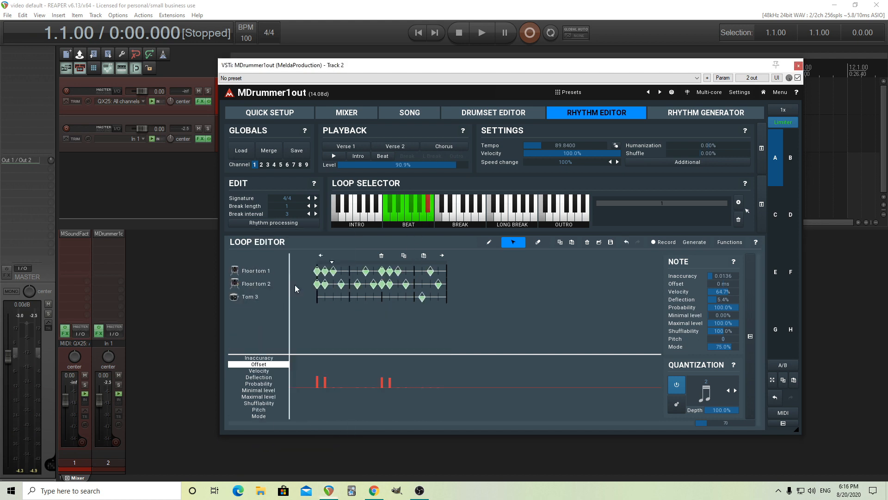
left_click_drag(244, 299, 273, 271)
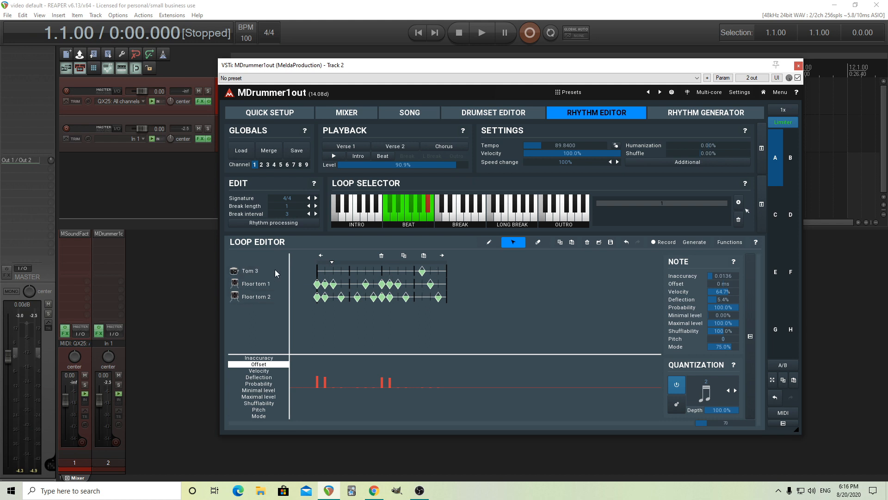
Step: Insert a Tom 2 track, spread the three sixteenth notes after beat 2 across Tom 2, Tom 3 and Floor tom 1, and preview the loop
right_click(252, 271)
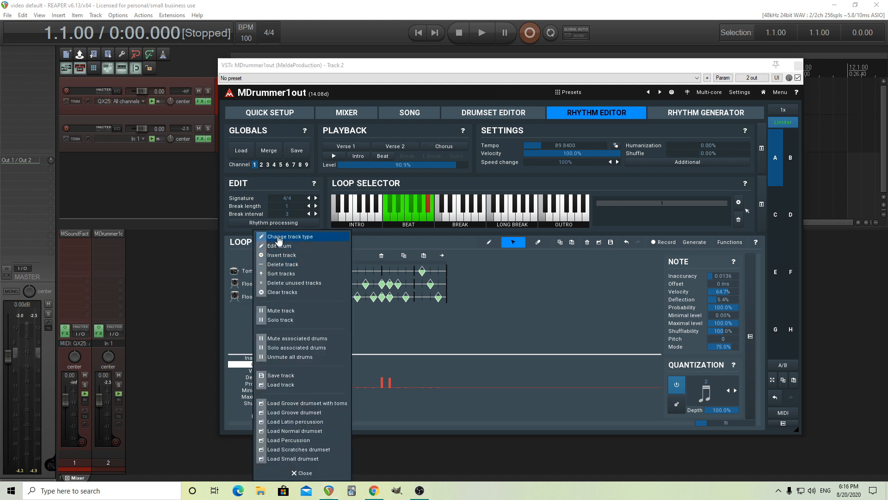
left_click(296, 256)
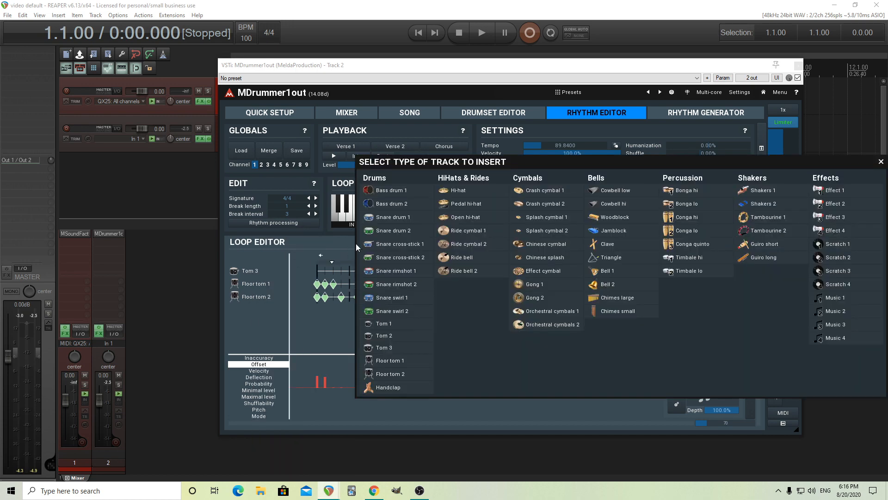
left_click(396, 337)
left_click_drag(357, 309, 375, 297)
left_click(357, 309)
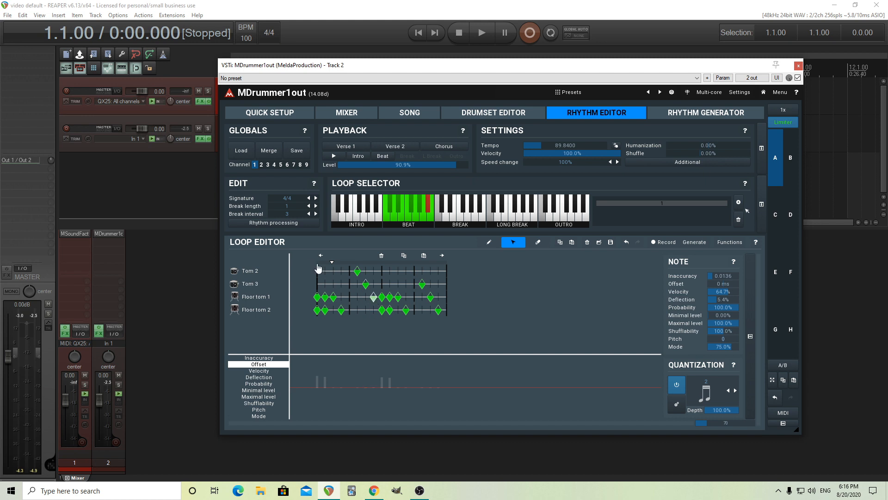
left_click(335, 157)
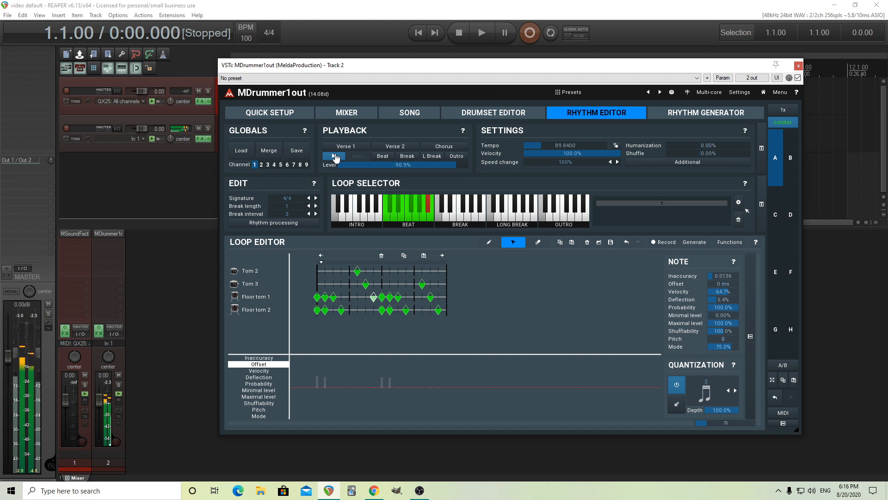
left_click(335, 156)
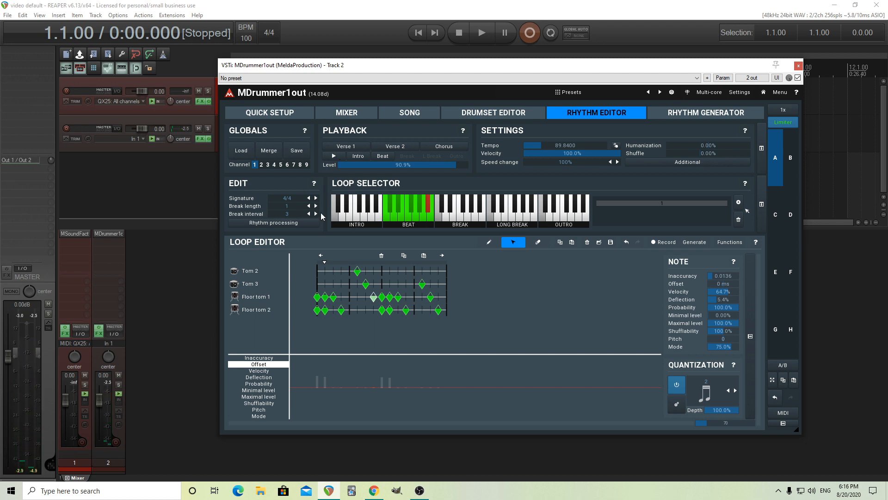
Step: Save the rhythm as "Tom grooves" in the custom personal folder under Base rhythms
left_click(296, 151)
scroll(418, 268, "up", 1)
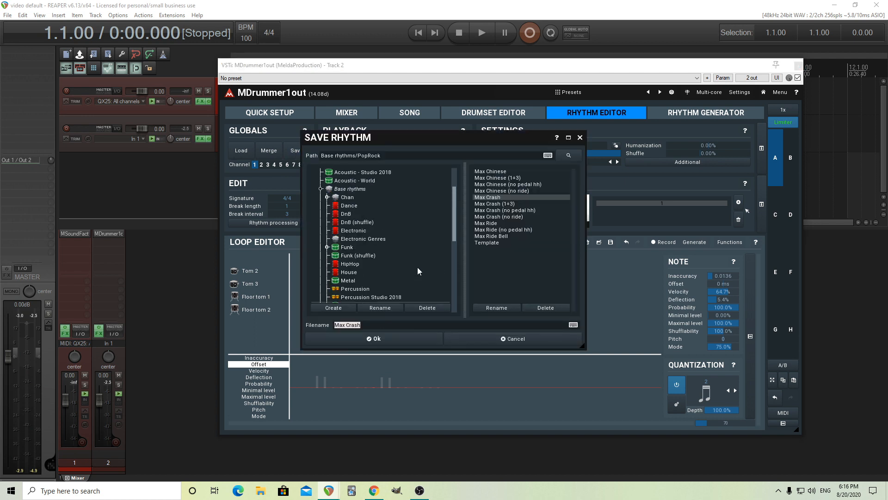
left_click(347, 198)
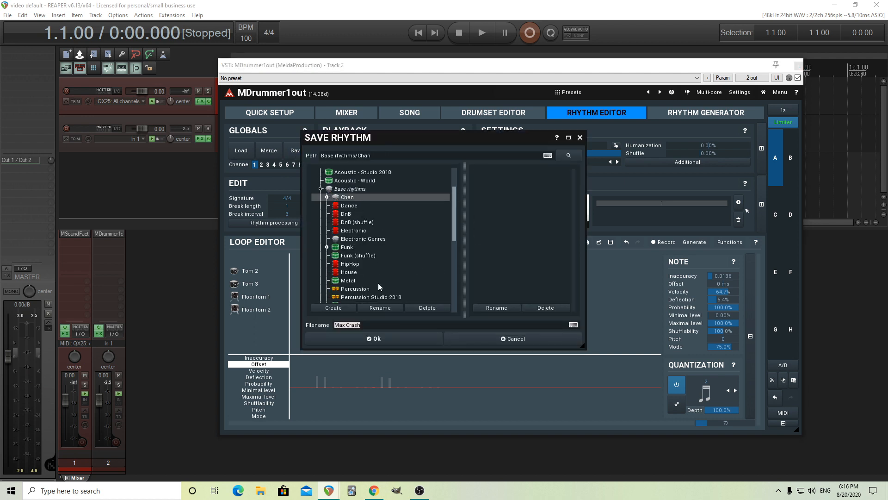
left_click_drag(381, 325, 320, 325)
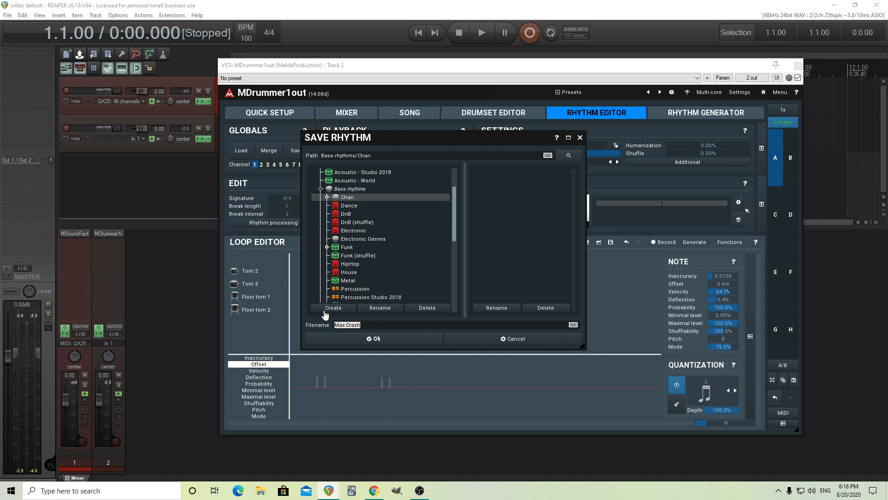
type("Tom grooves")
left_click(355, 343)
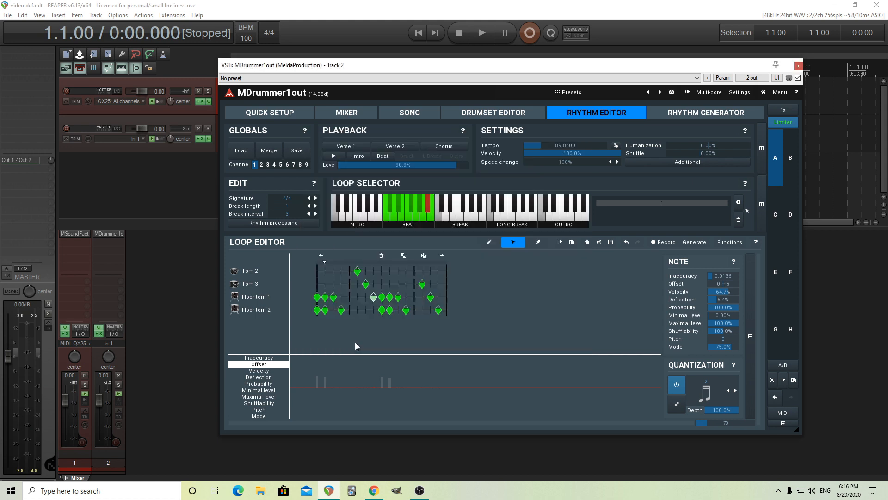
left_click(302, 156)
left_click(498, 344)
Step: Choose Tom grooves from the custom personal folder as the rhythm generator's base rhythm
left_click(680, 112)
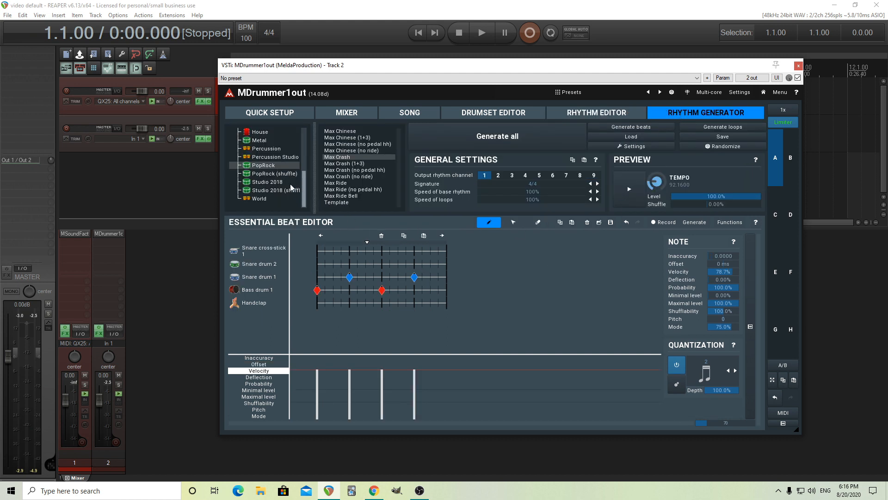
scroll(290, 186, "up", 5)
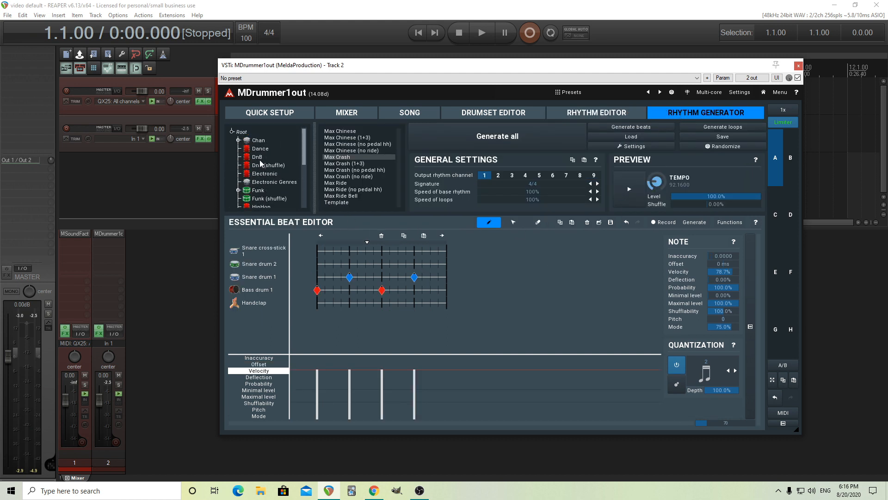
left_click(259, 141)
left_click(345, 132)
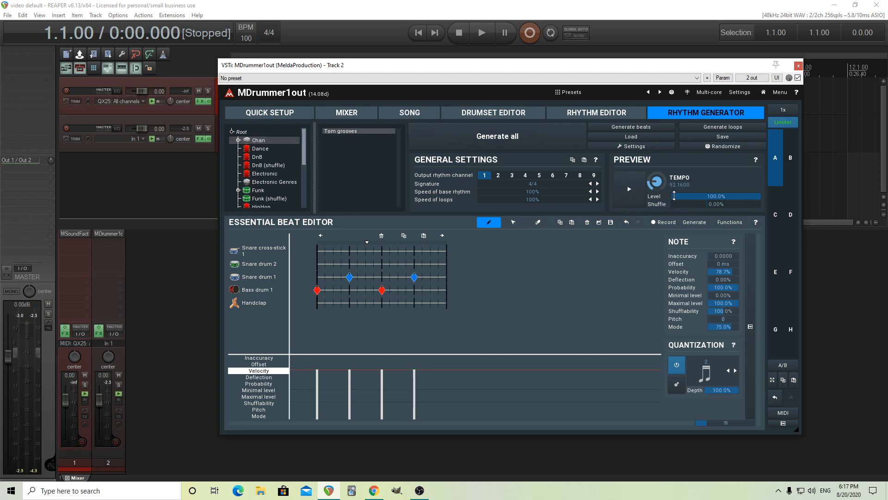
Step: Preview the Tom grooves base rhythm while raising the preview level in stages from 0% to 86.4%
left_click_drag(680, 195, 681, 259)
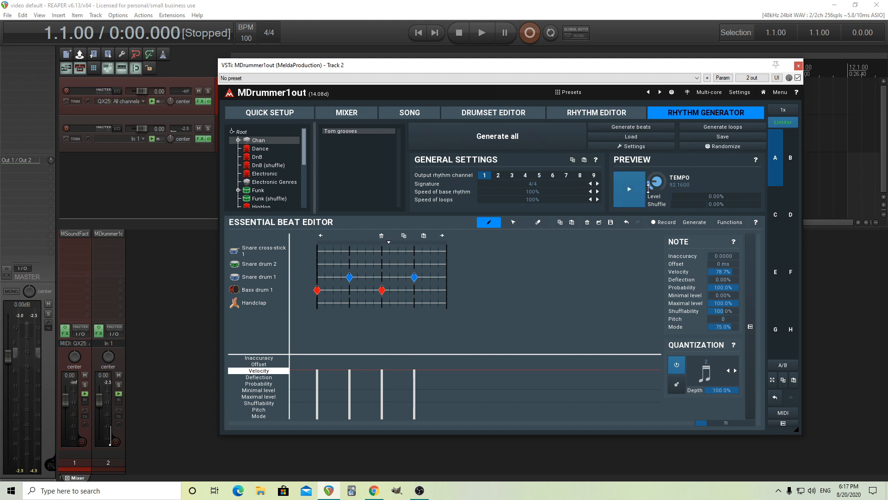
left_click_drag(674, 195, 673, 184)
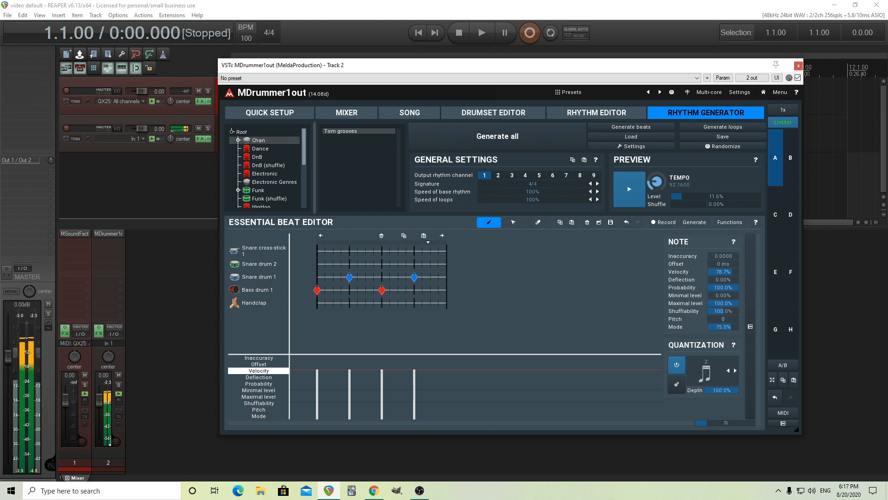
left_click_drag(674, 185, 696, 196)
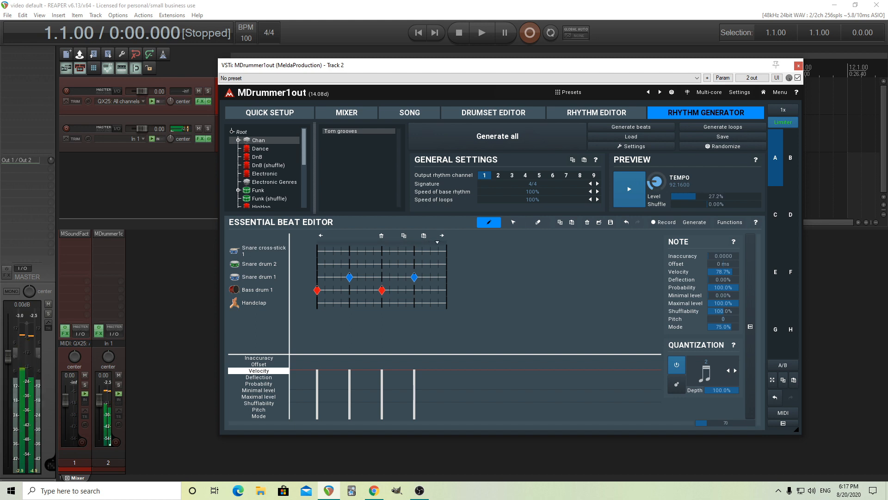
left_click_drag(697, 196, 719, 196)
left_click_drag(719, 196, 731, 196)
left_click_drag(733, 196, 749, 196)
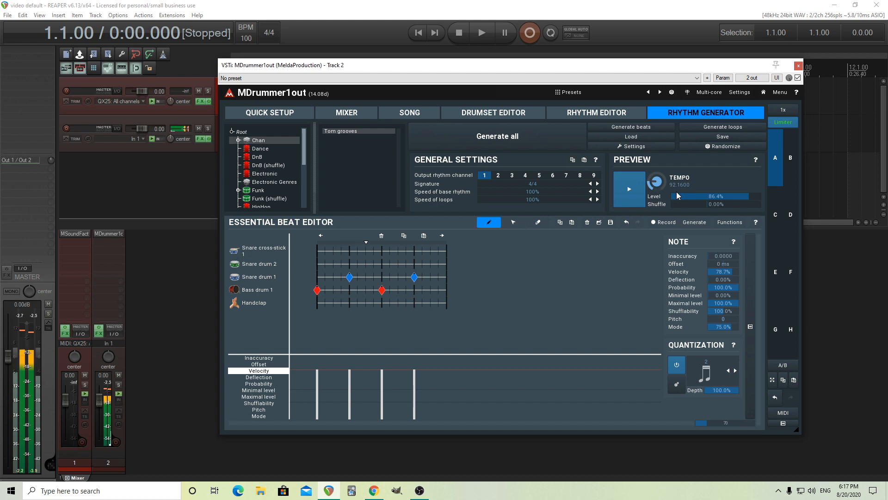
left_click(624, 195)
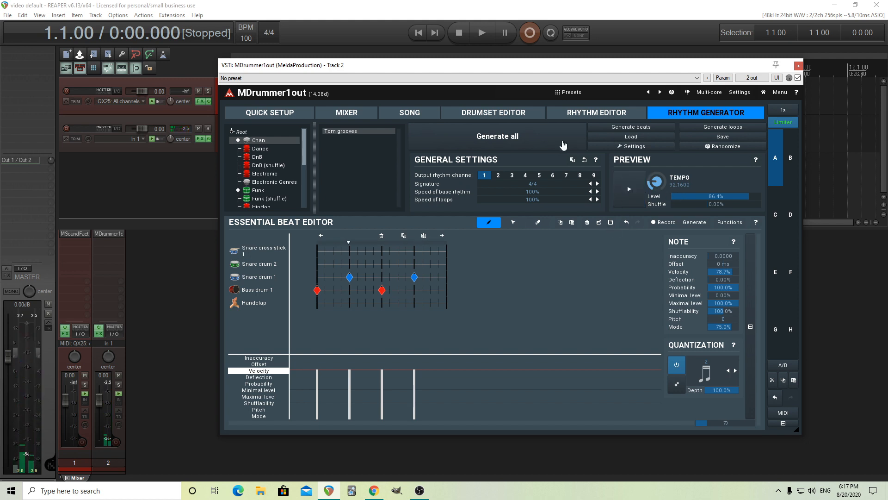
Step: Generate the complete rhythm from the Tom grooves base and check its low-level intro loops in the rhythm editor
left_click(555, 138)
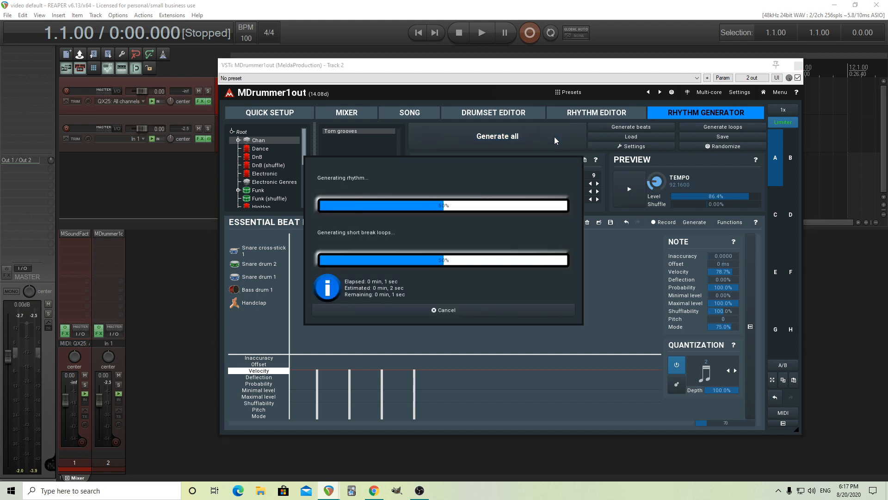
left_click(580, 116)
left_click(338, 208)
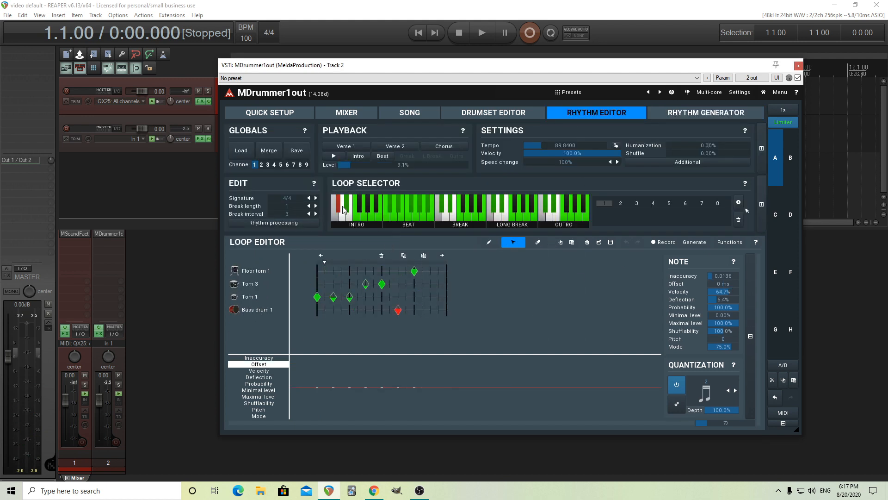
left_click(346, 208)
Step: Examine the generated beat loops across the different levels and a mid-level break loop
left_click(387, 217)
left_click(390, 206)
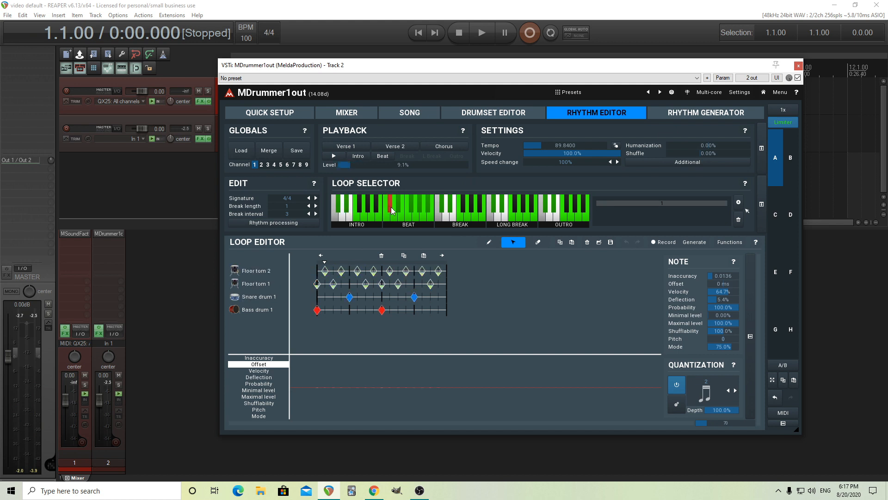
left_click(397, 208)
left_click(410, 210)
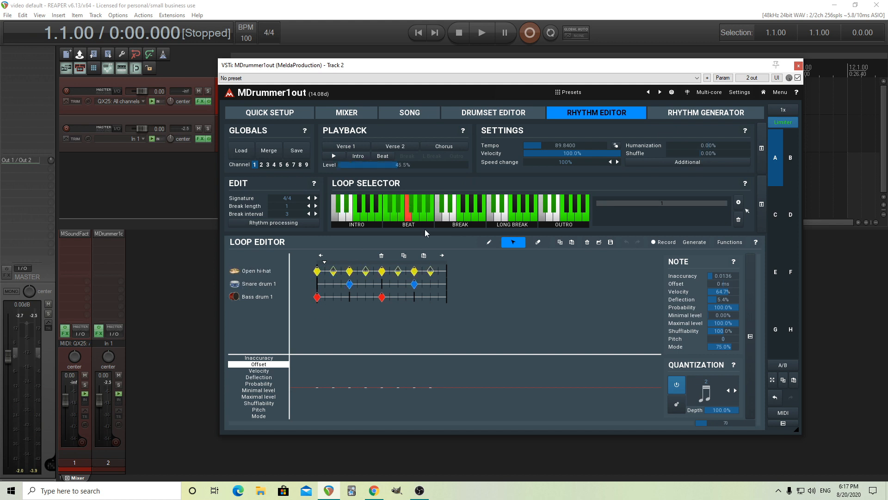
left_click(399, 209)
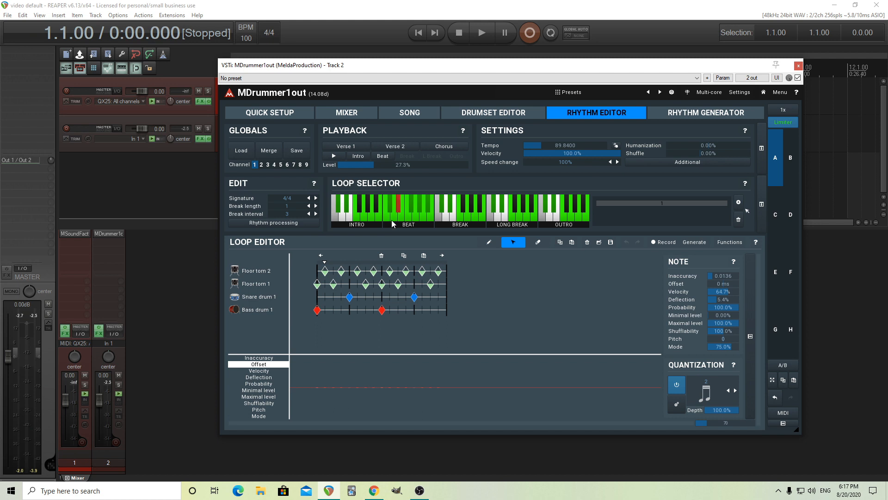
left_click(401, 218)
left_click(410, 216)
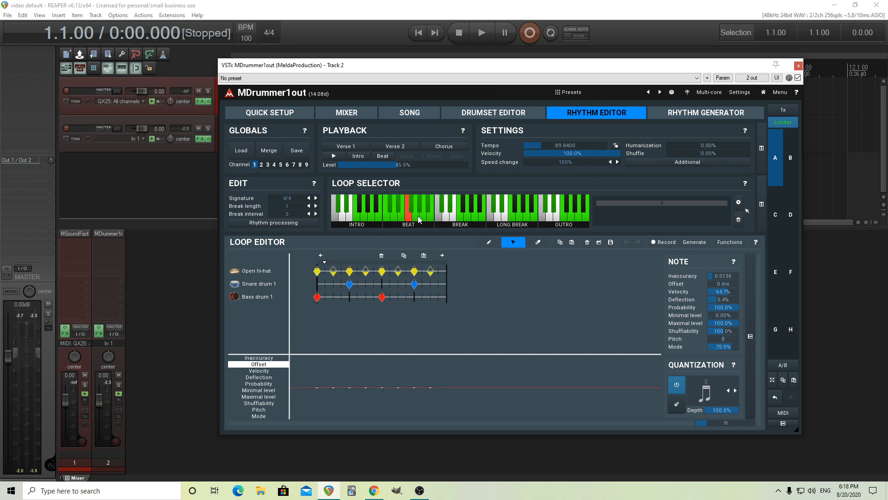
left_click(423, 216)
left_click(461, 216)
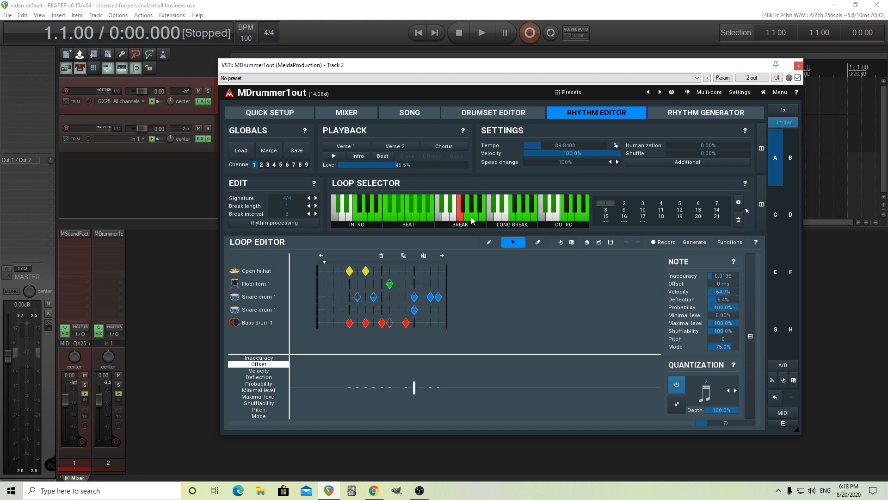